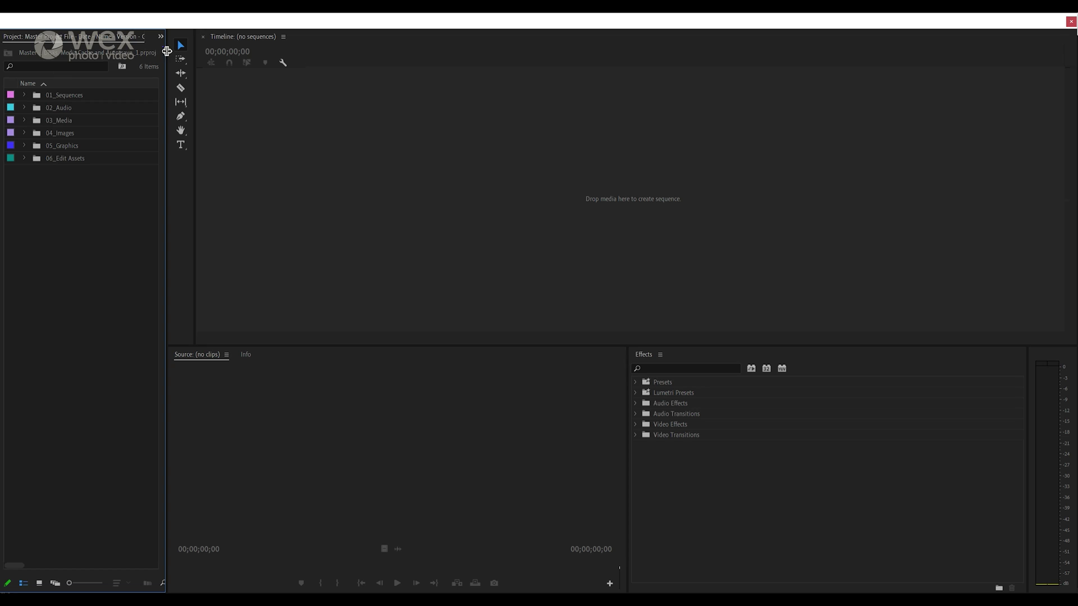
Step: Review the template's 01_Sequences, 02_Audio, 03_Media and 06_Edit Assets bins
left_click(24, 96)
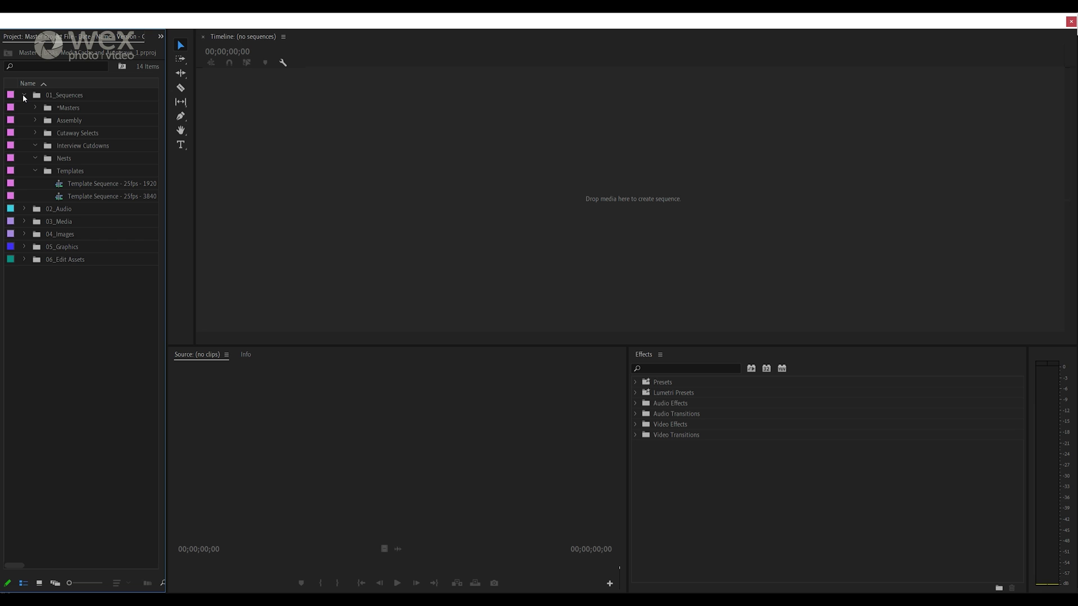
left_click(24, 96)
left_click(25, 95)
left_click(24, 96)
left_click(24, 107)
left_click(24, 108)
left_click(24, 120)
left_click(24, 120)
left_click(24, 158)
left_click(24, 159)
left_click_drag(197, 122, 135, 124)
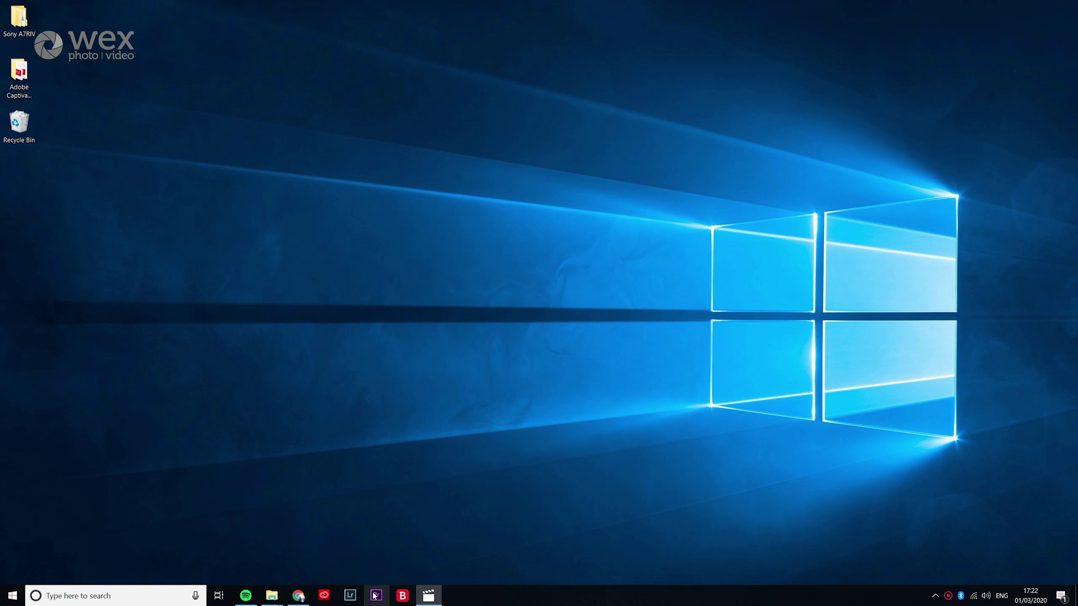
Step: Create the new project Master Project File in X:\01. Projects\Template\01. Project Folder
left_click(375, 595)
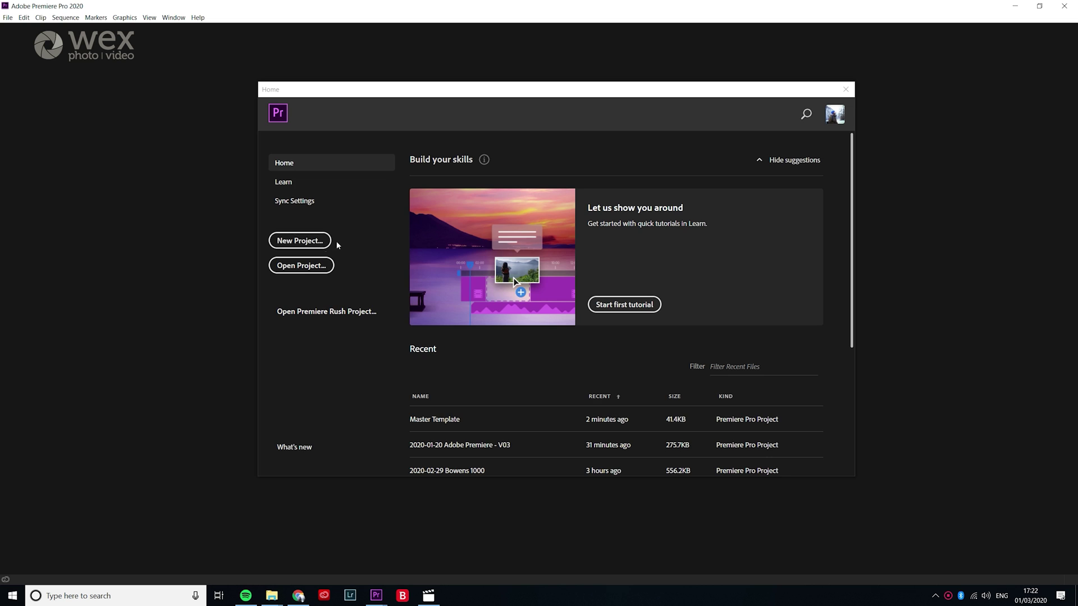
left_click(320, 247)
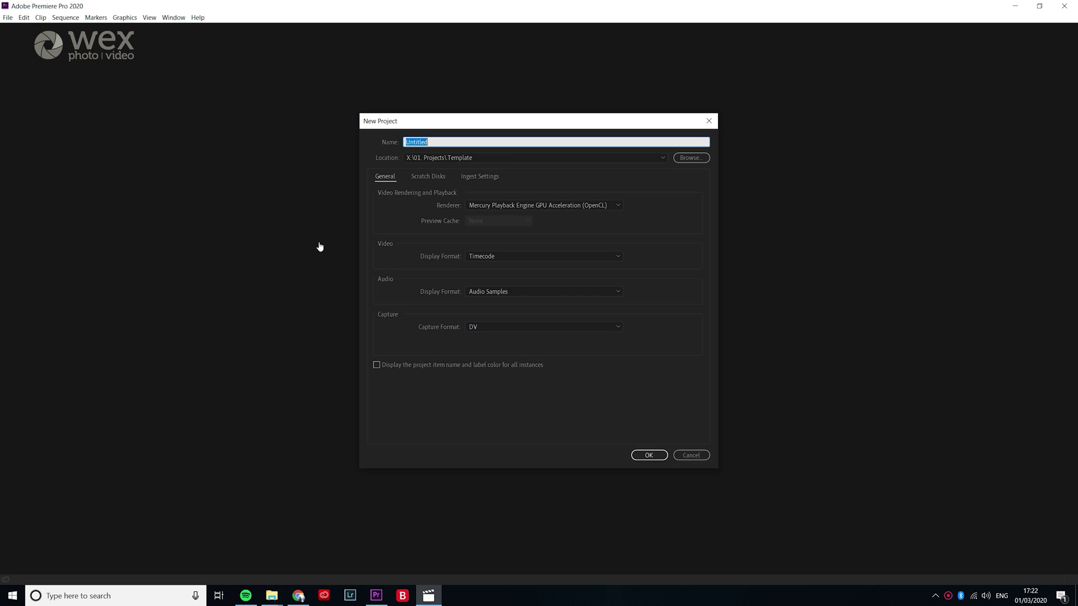
left_click(703, 160)
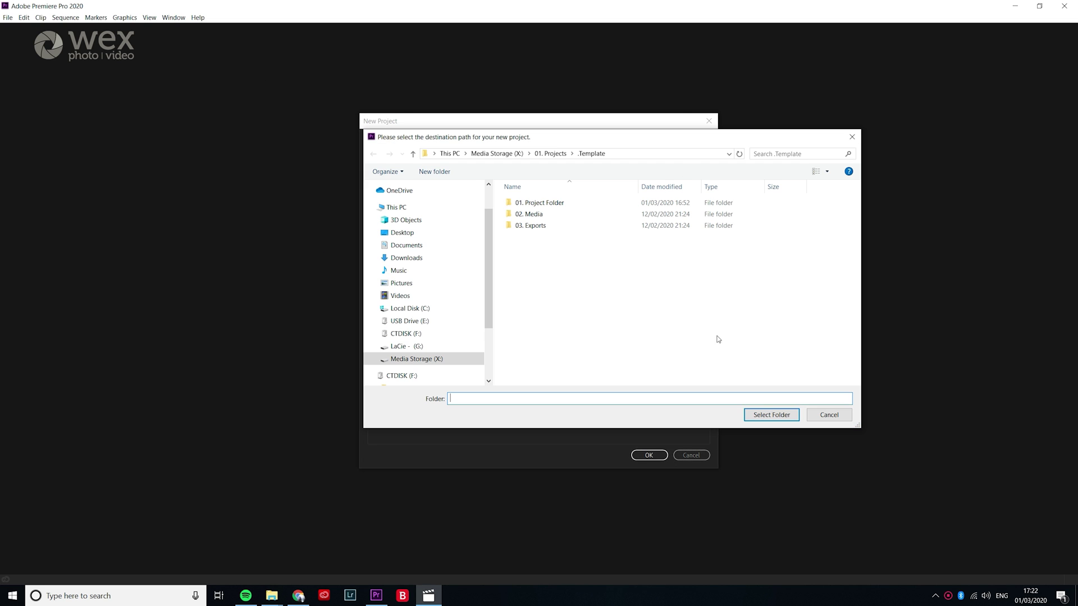
double_click(542, 204)
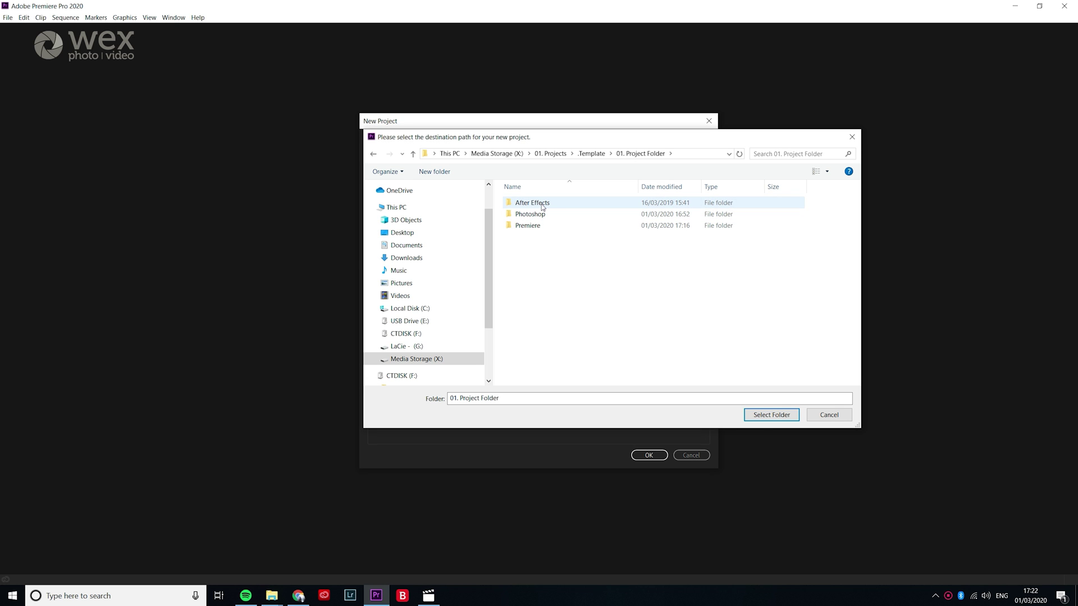
left_click(761, 417)
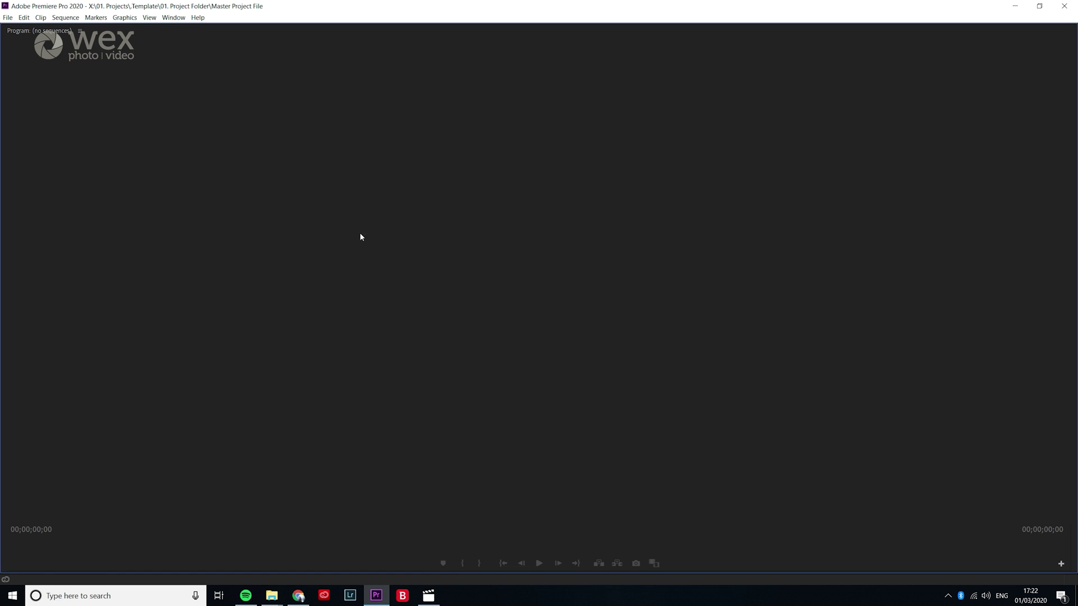
Step: Switch the workspace to All Panels via Window > Workspaces
left_click(172, 18)
mouse_move(176, 31)
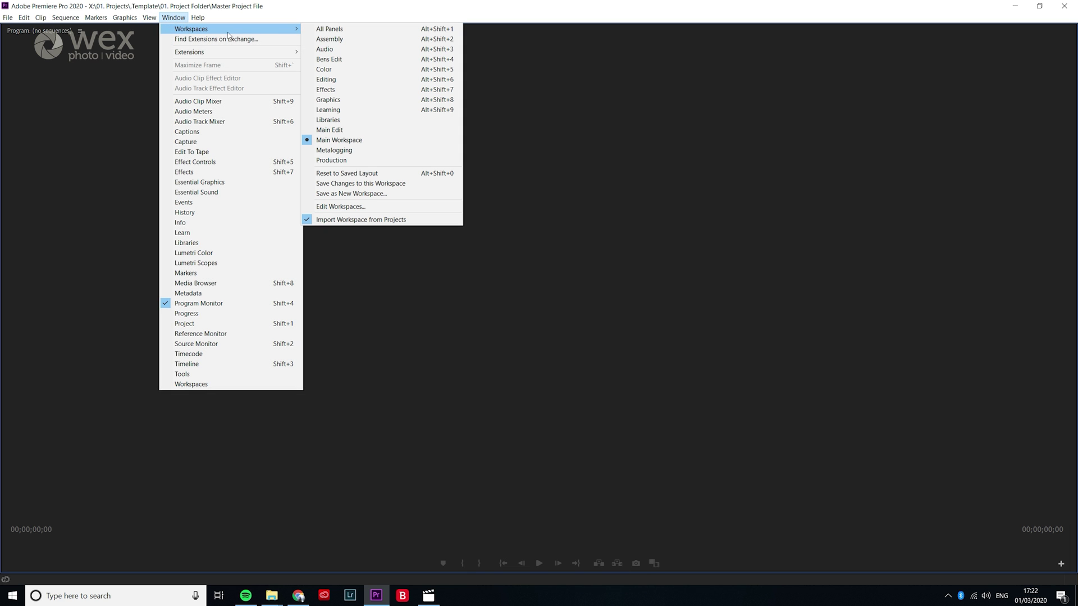
left_click(356, 32)
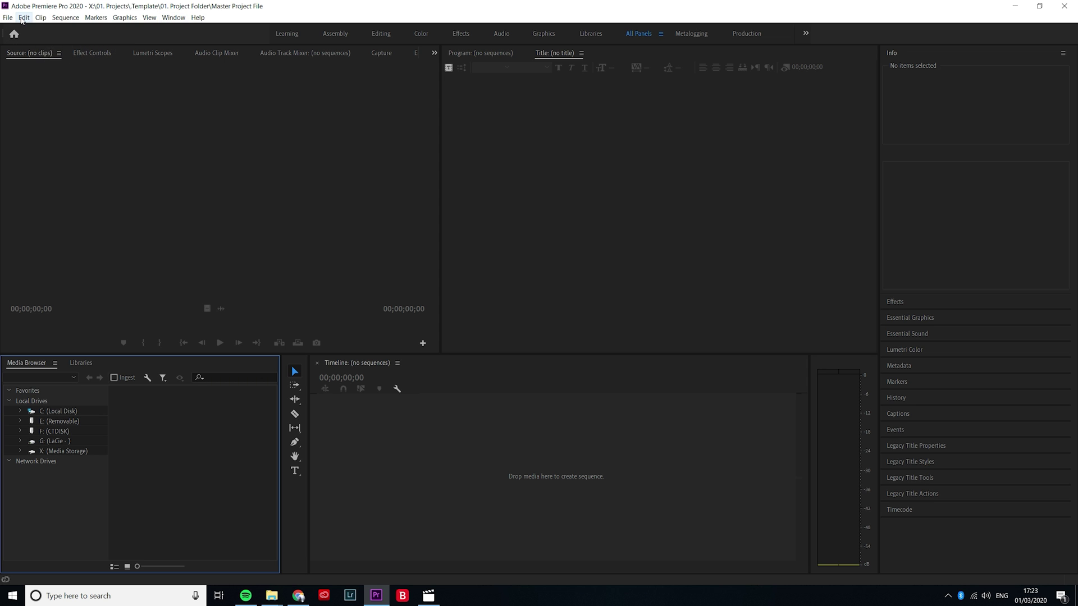
left_click(23, 18)
mouse_move(62, 296)
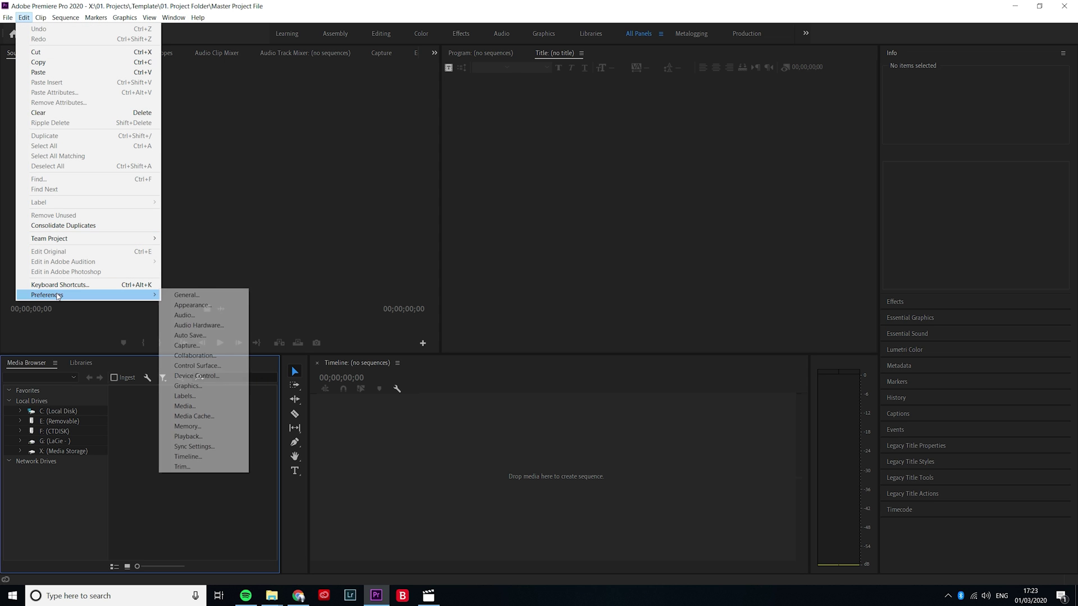
left_click(166, 292)
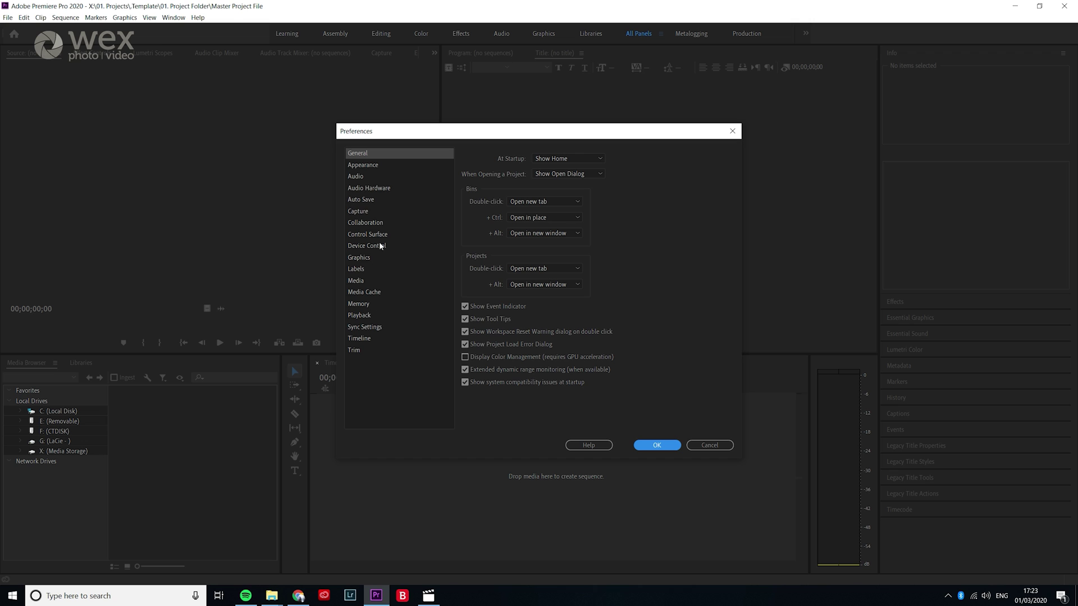
left_click(356, 190)
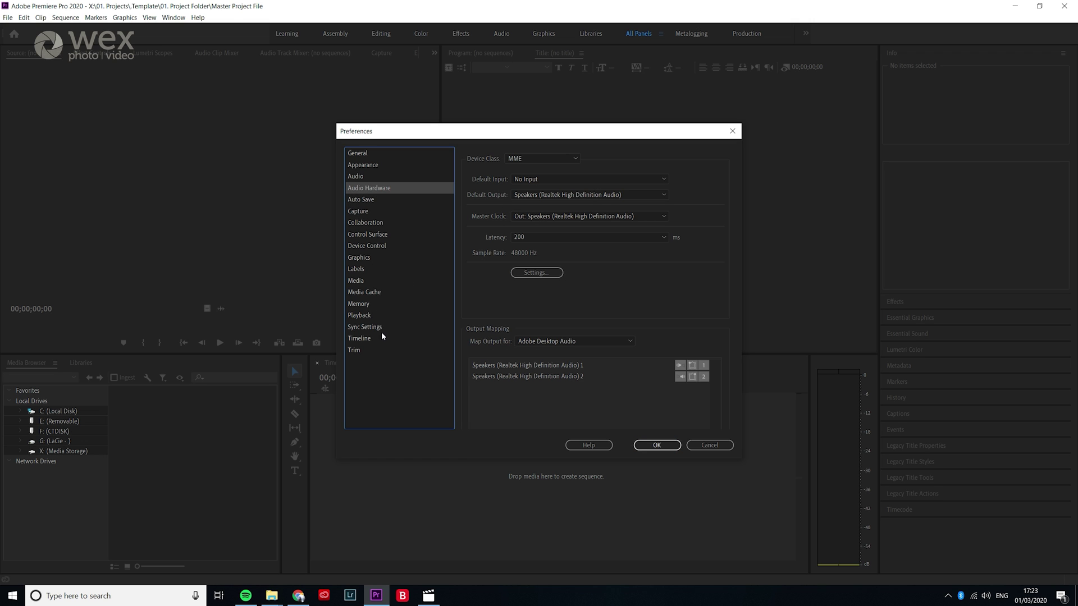
left_click(365, 338)
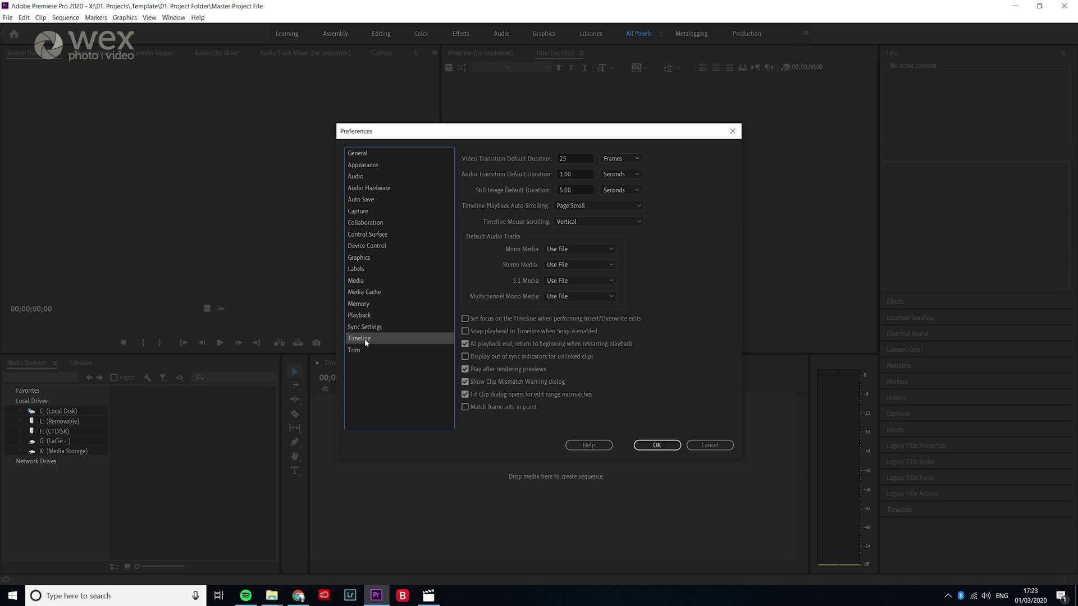
left_click(655, 446)
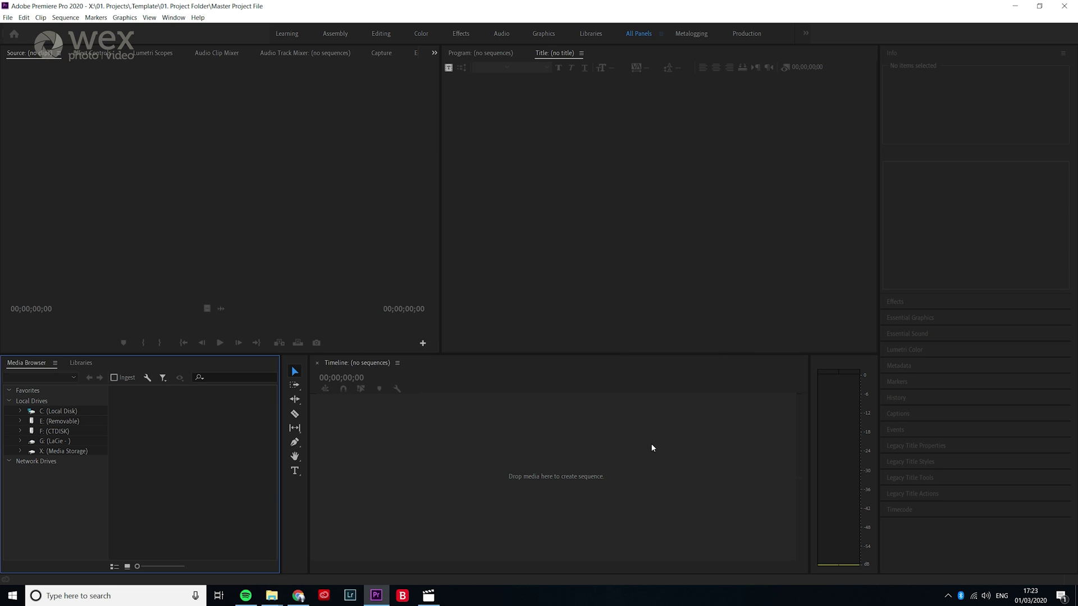
left_click(24, 17)
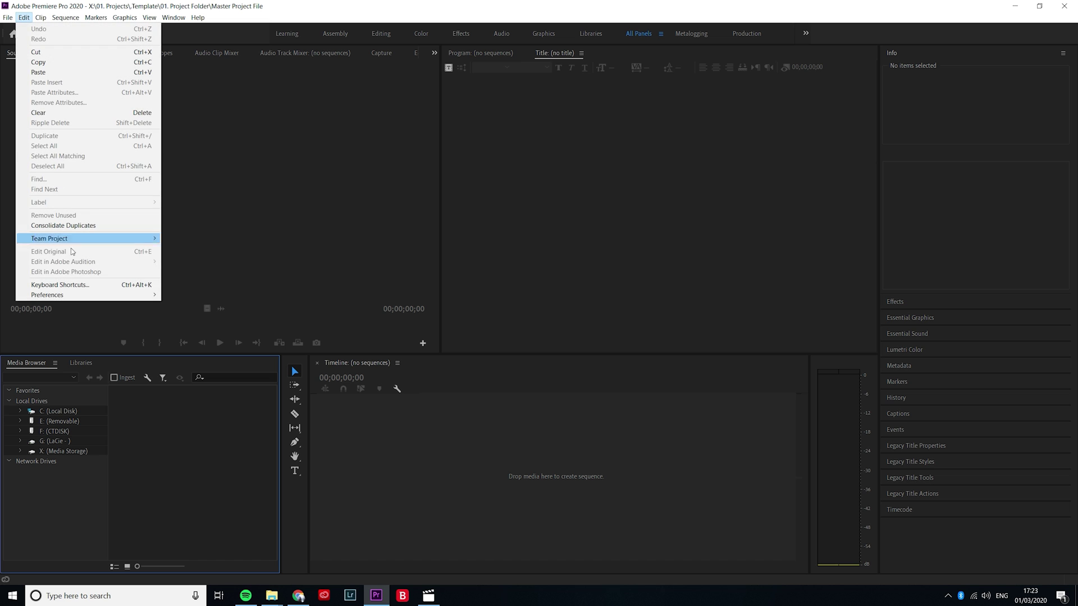
left_click(82, 284)
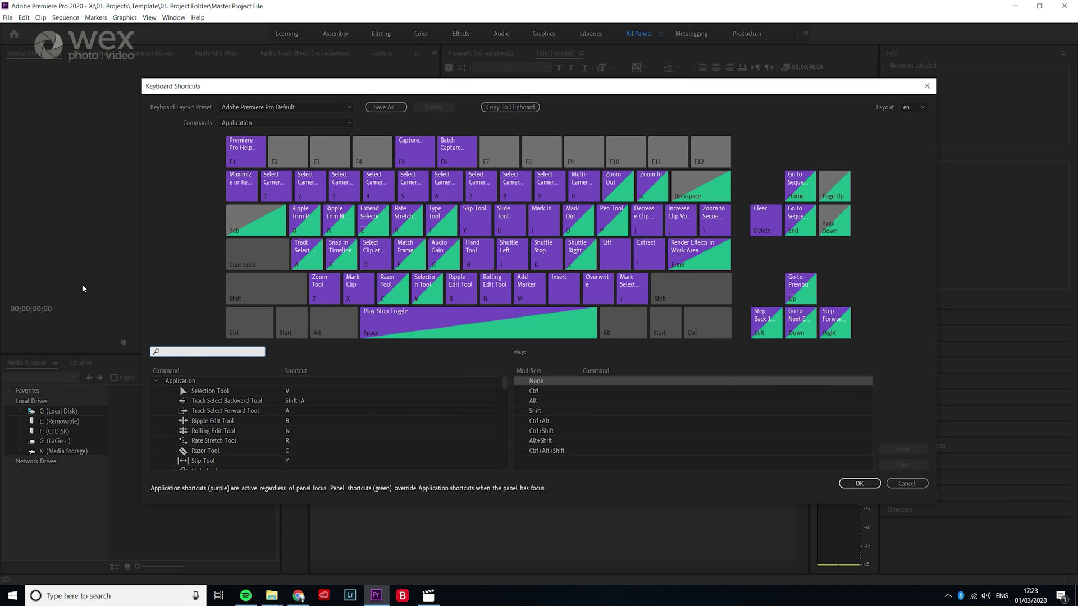
left_click(334, 107)
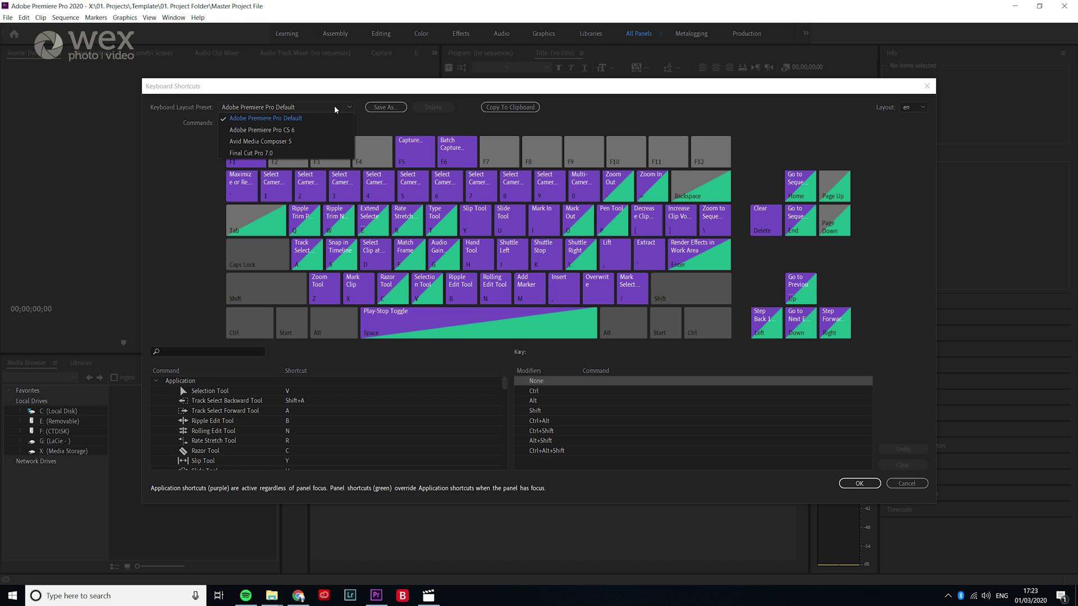
left_click(270, 157)
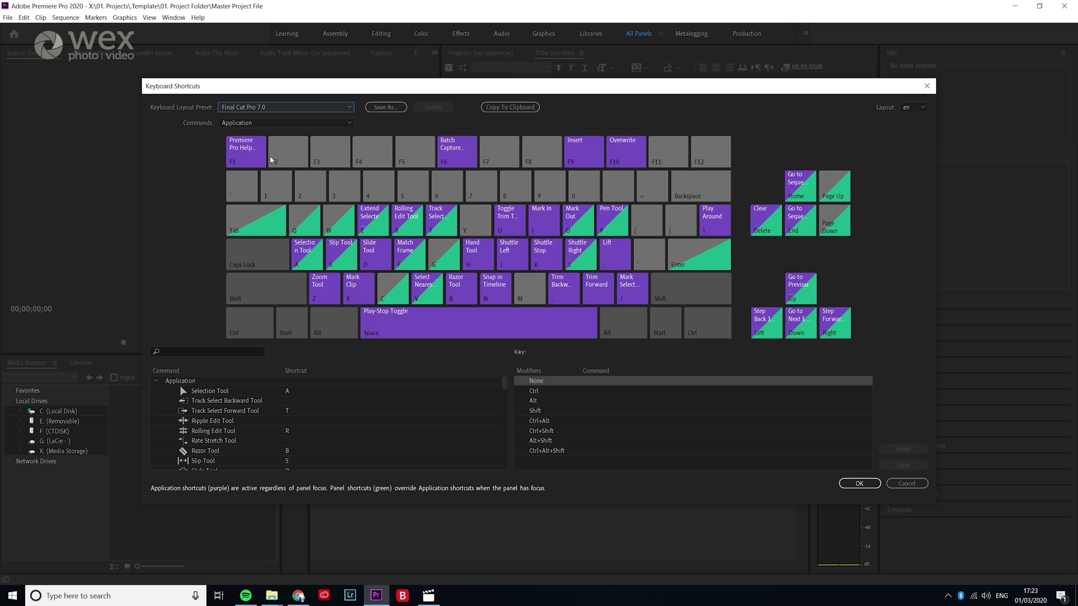
left_click(312, 103)
left_click(313, 117)
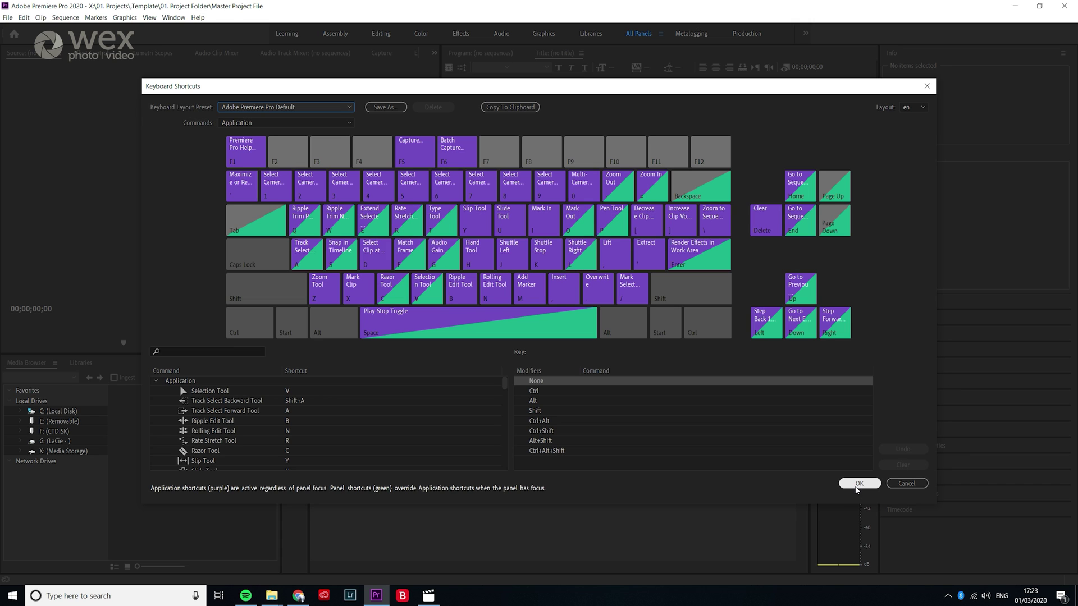
left_click(492, 288)
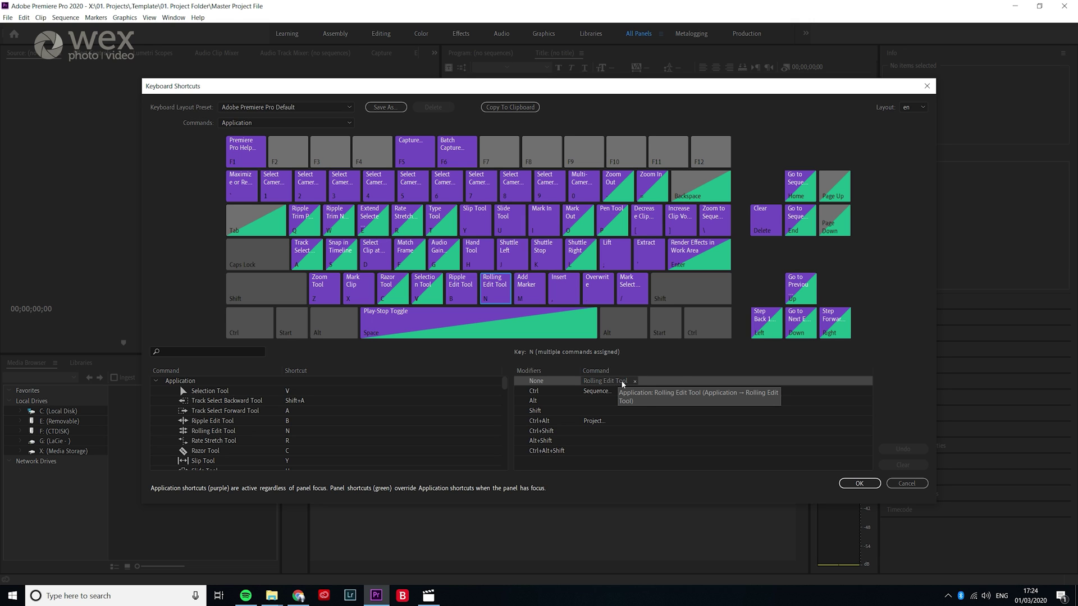
left_click(645, 247)
left_click(858, 484)
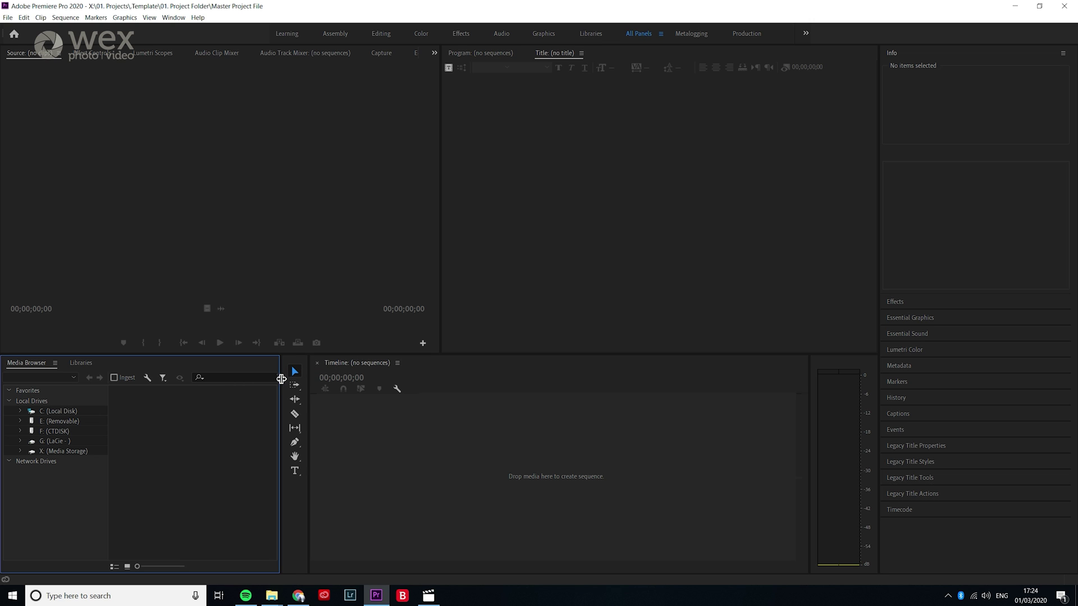
Step: Narrow the Media Browser and tools panel to widen the Timeline, and drag Source toward Effect Controls
left_click_drag(281, 379, 113, 380)
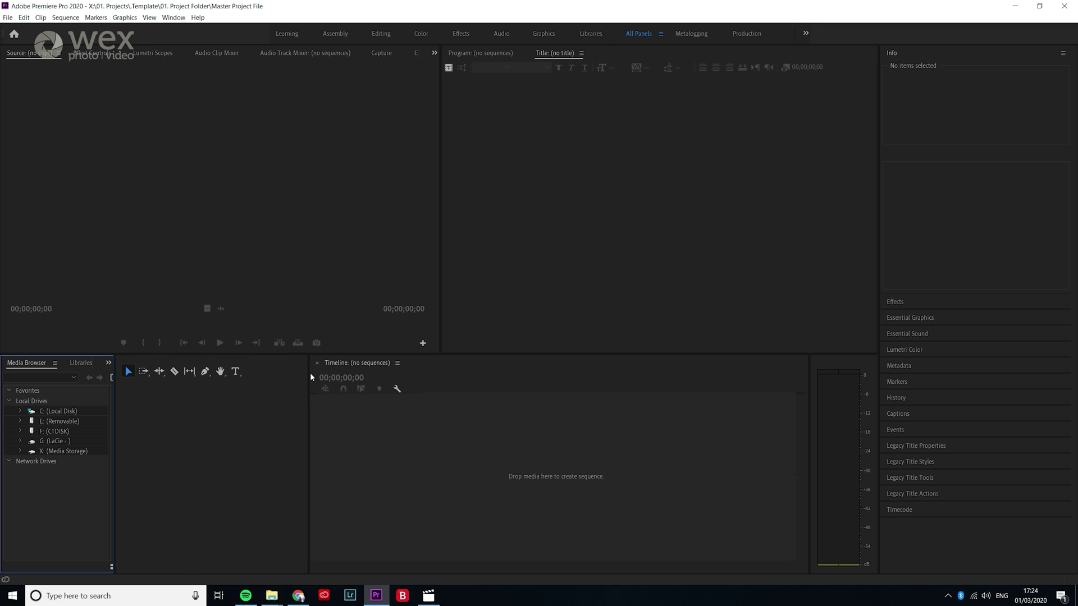
left_click_drag(305, 377, 129, 387)
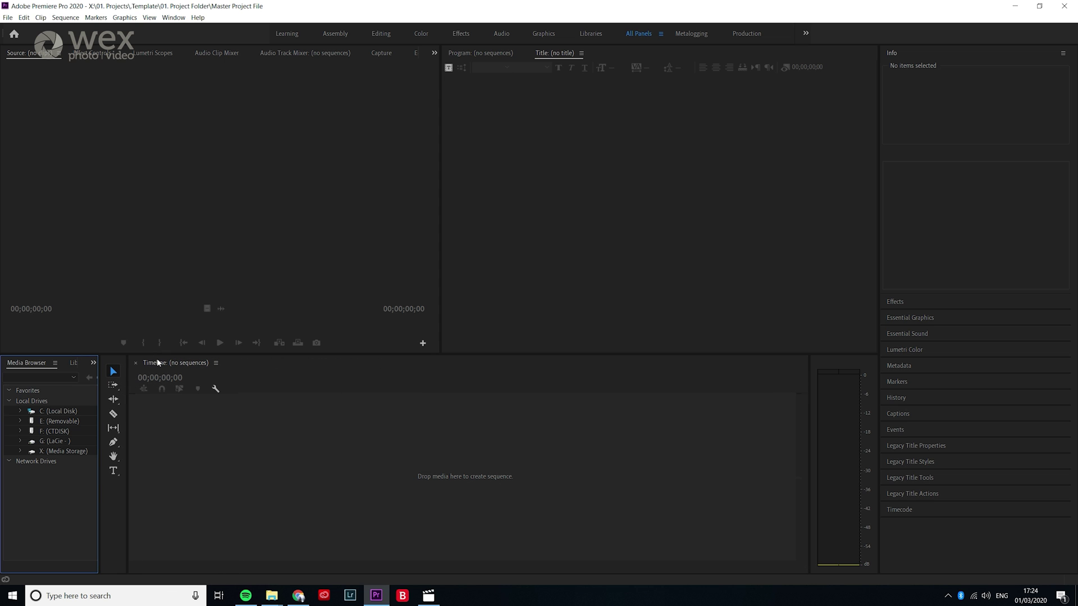
left_click_drag(24, 60, 264, 371)
left_click_drag(147, 365, 7, 59)
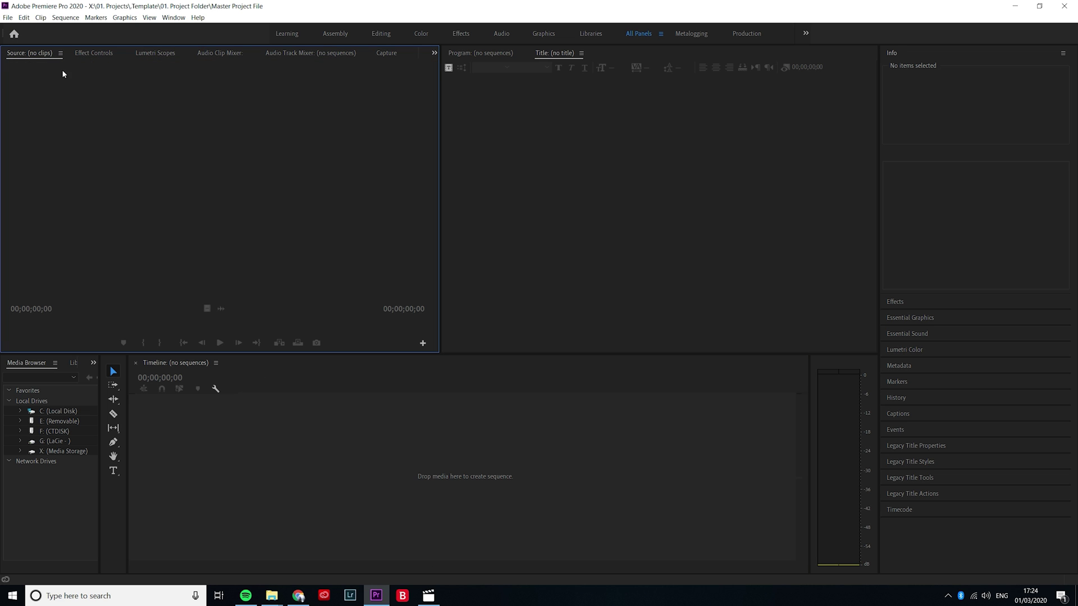
Step: Save the current panel arrangement as a new workspace called 'Default'
left_click(183, 21)
mouse_move(185, 29)
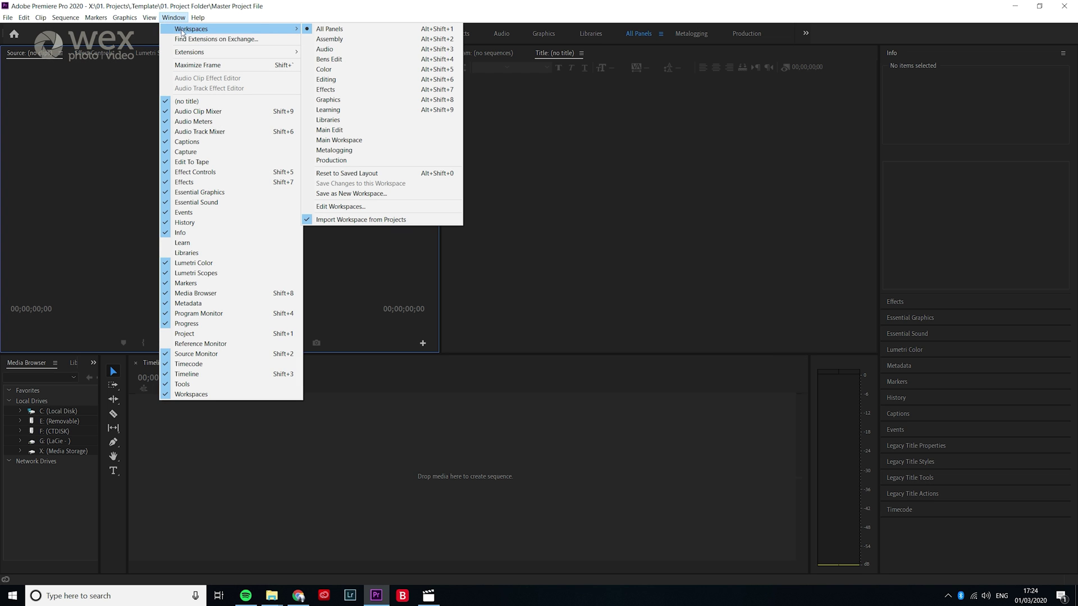
left_click(395, 193)
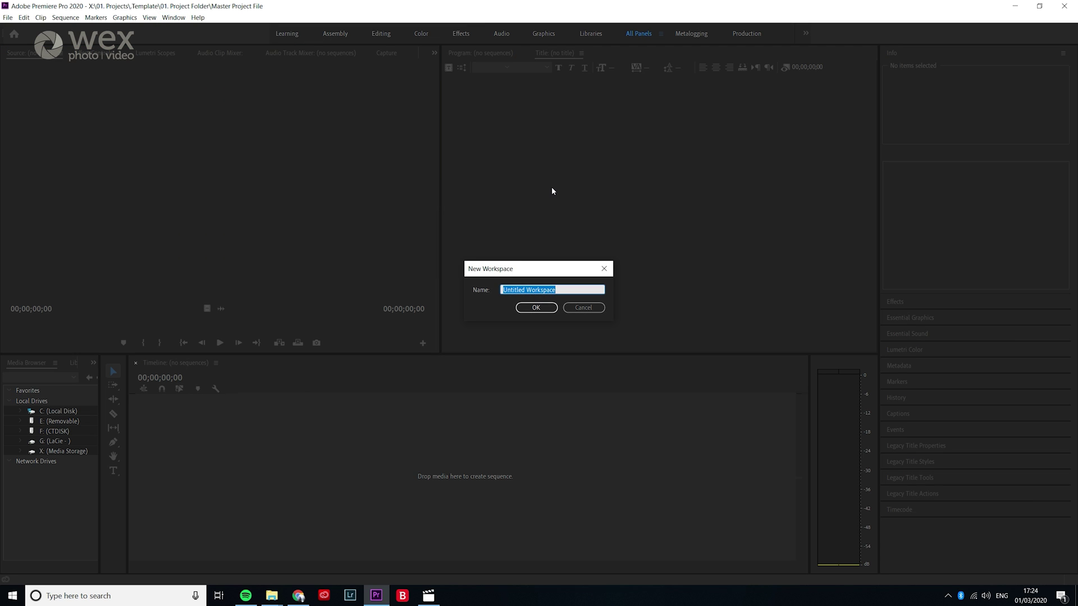
type("Default")
key("Return")
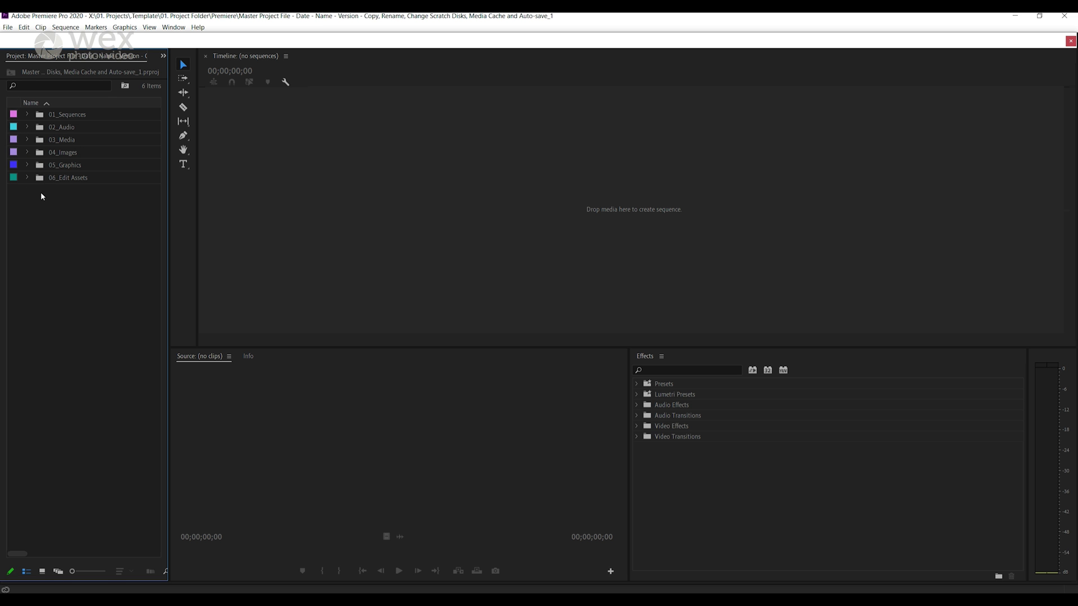
Step: Briefly expand and collapse the 02_Audio, 05_Graphics and 06_Edit Assets bins
left_click(27, 127)
left_click(27, 127)
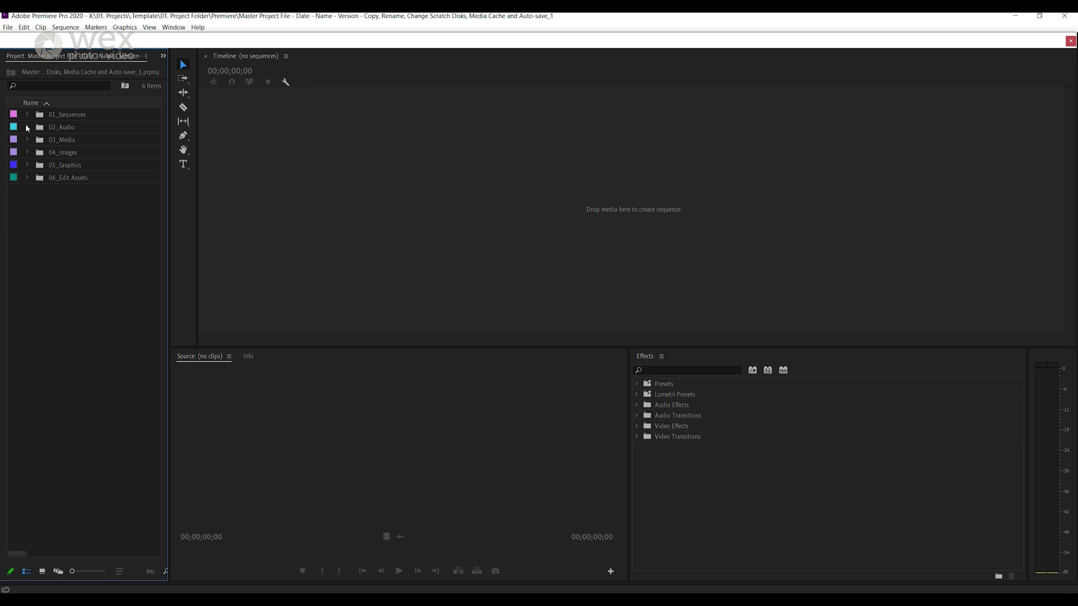
left_click(26, 165)
left_click(26, 166)
left_click(26, 177)
left_click(25, 176)
Step: Expand 01_Sequences, 02_Audio, 03_Media, 05_Graphics and 06_Edit Assets to show their subfolders
left_click(27, 114)
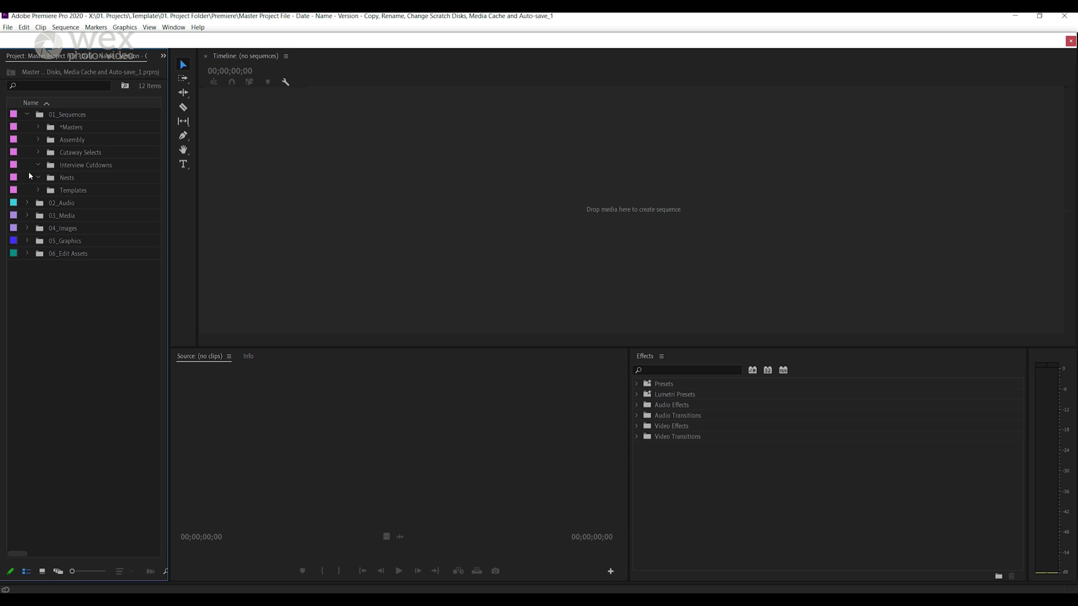
left_click(27, 203)
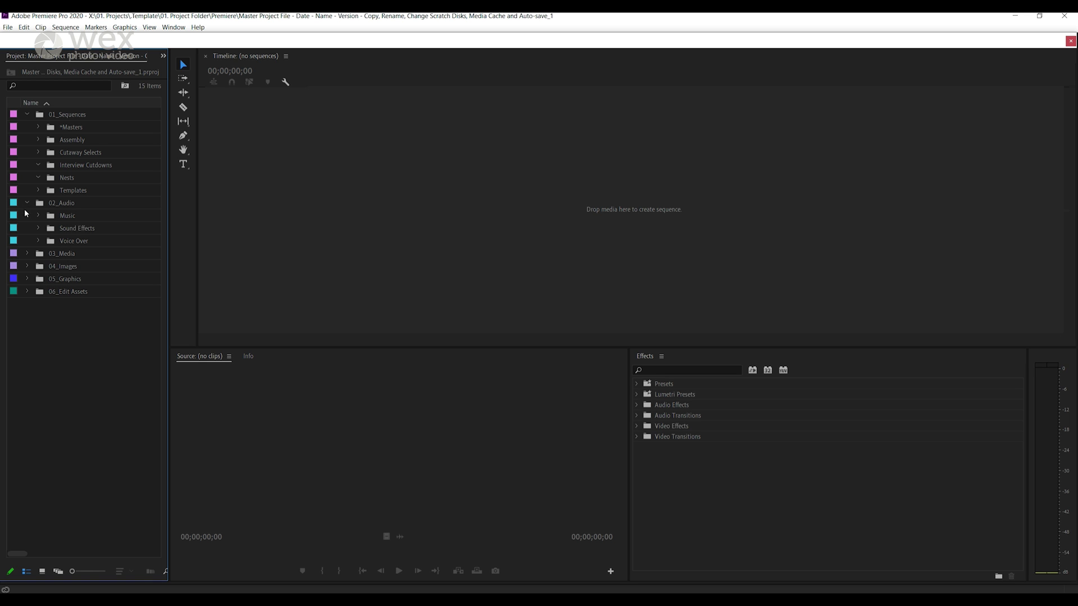
left_click(27, 253)
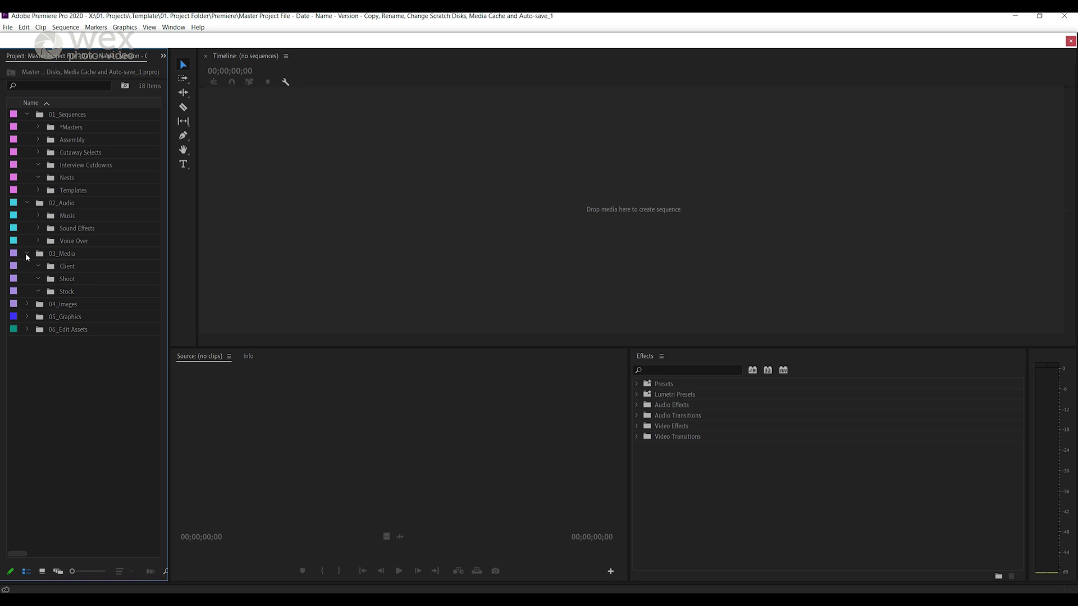
left_click(27, 317)
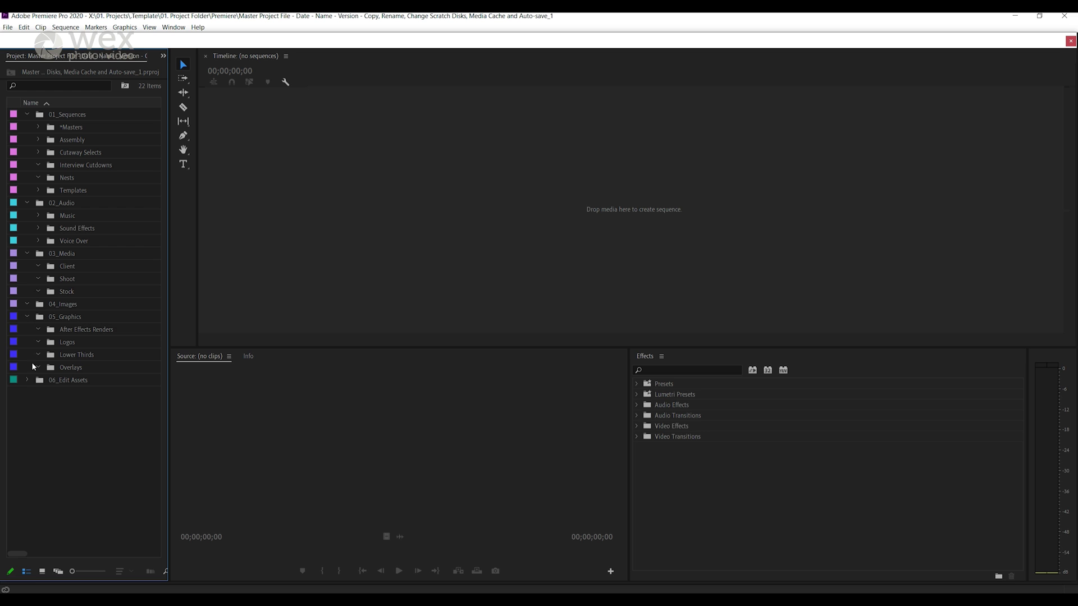
left_click(27, 381)
Step: Collapse all the bins again and save the template project
left_click(27, 380)
left_click(26, 316)
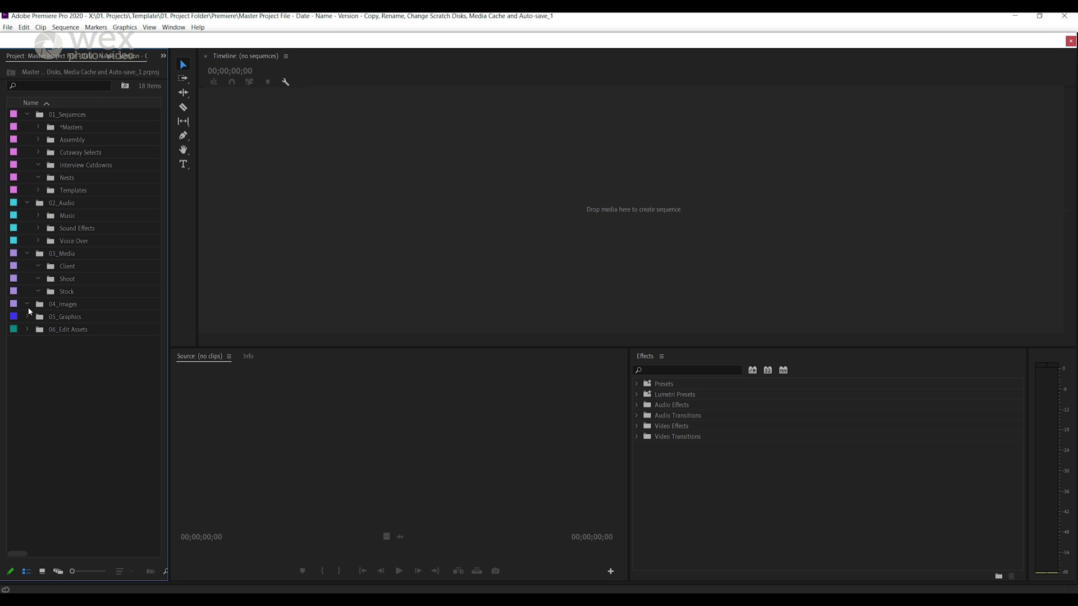
left_click(27, 254)
left_click(26, 203)
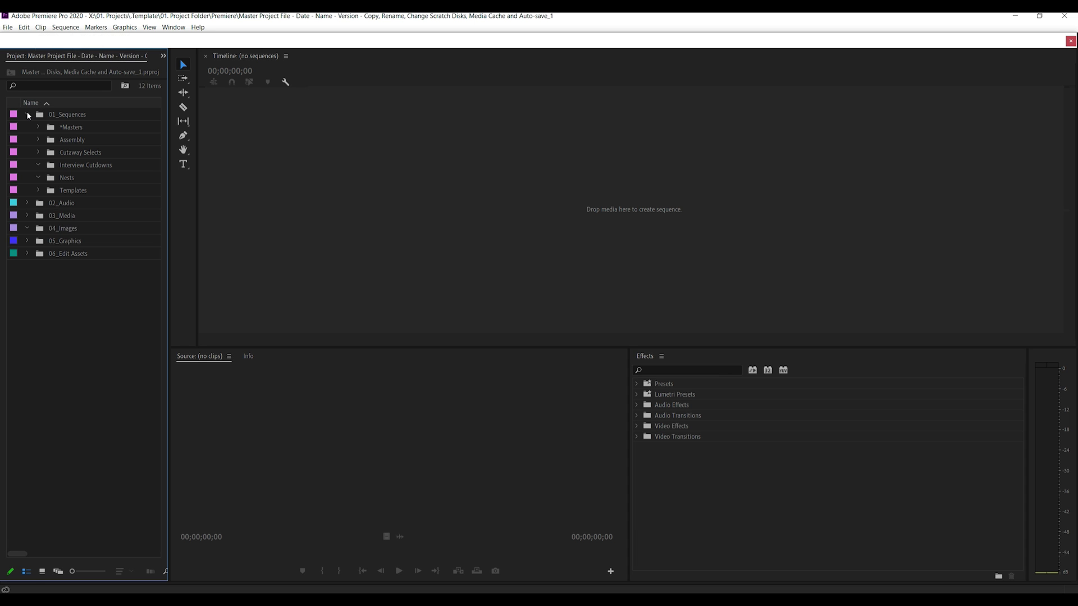
left_click(28, 115)
left_click(8, 27)
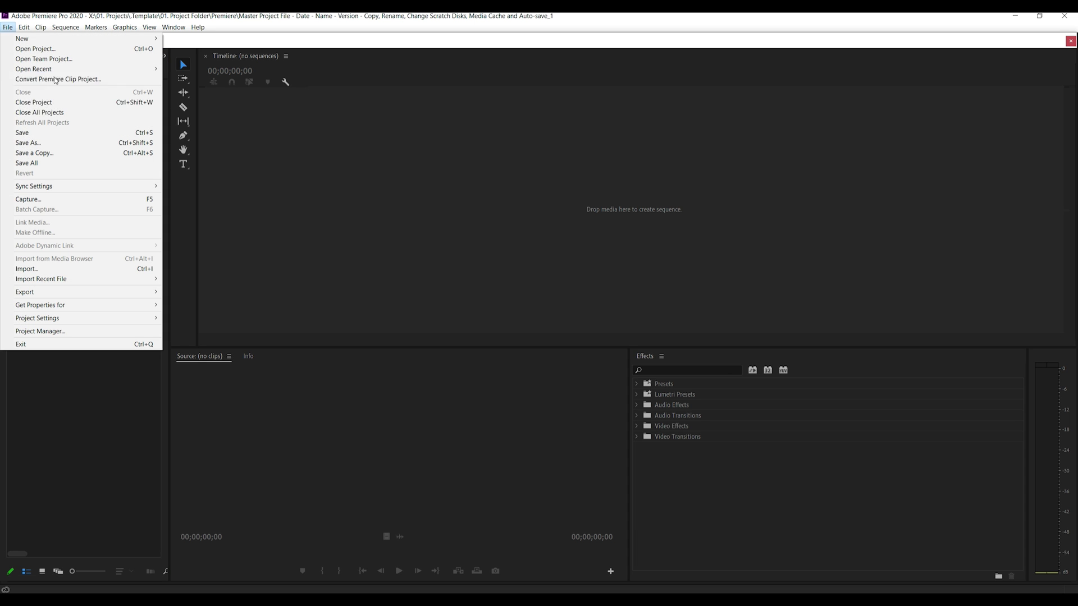
left_click(28, 133)
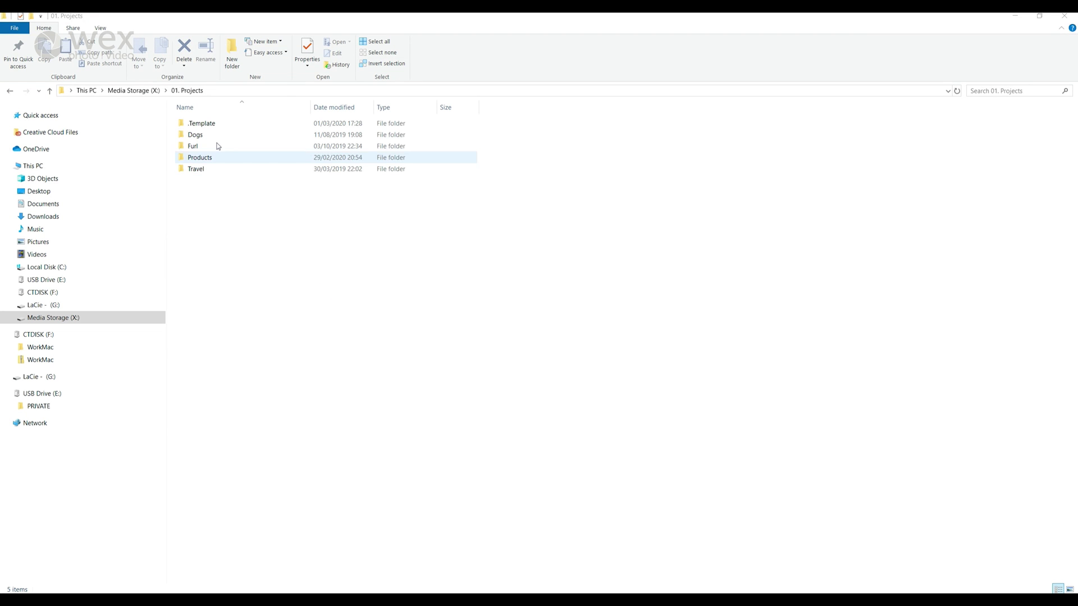
Step: Rename the Template folder to '2020-01-20 Premiere'
double_click(193, 157)
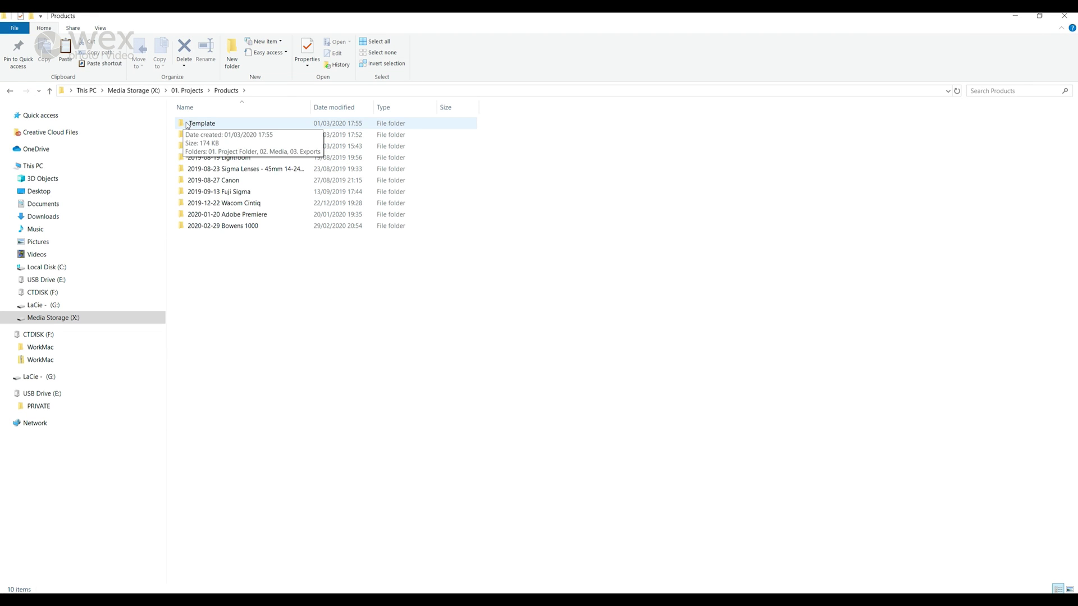
right_click(190, 123)
left_click(244, 311)
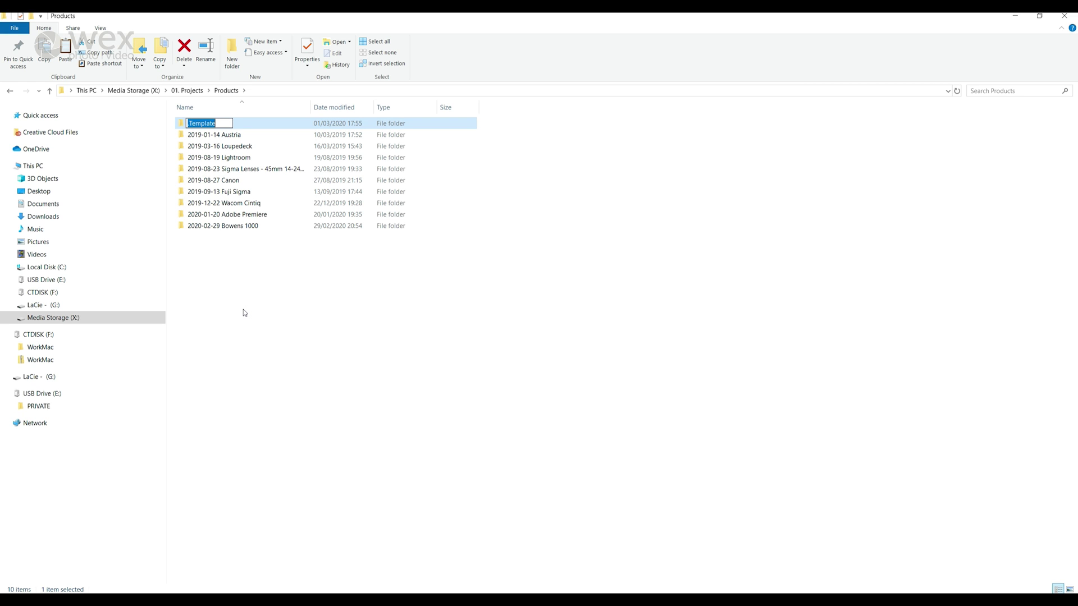
type("2020-01-20 Premiere")
key("Return")
Step: Go into 01. Project Folder > Premiere and begin renaming the master project file
double_click(182, 214)
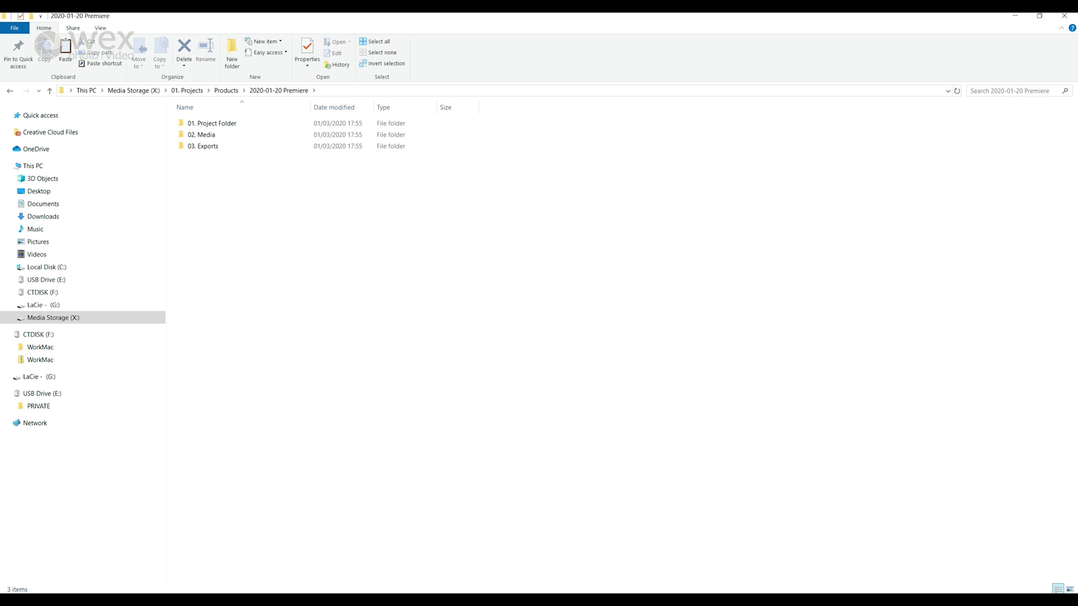
double_click(202, 124)
left_click(184, 147)
double_click(184, 148)
left_click(227, 147)
right_click(228, 148)
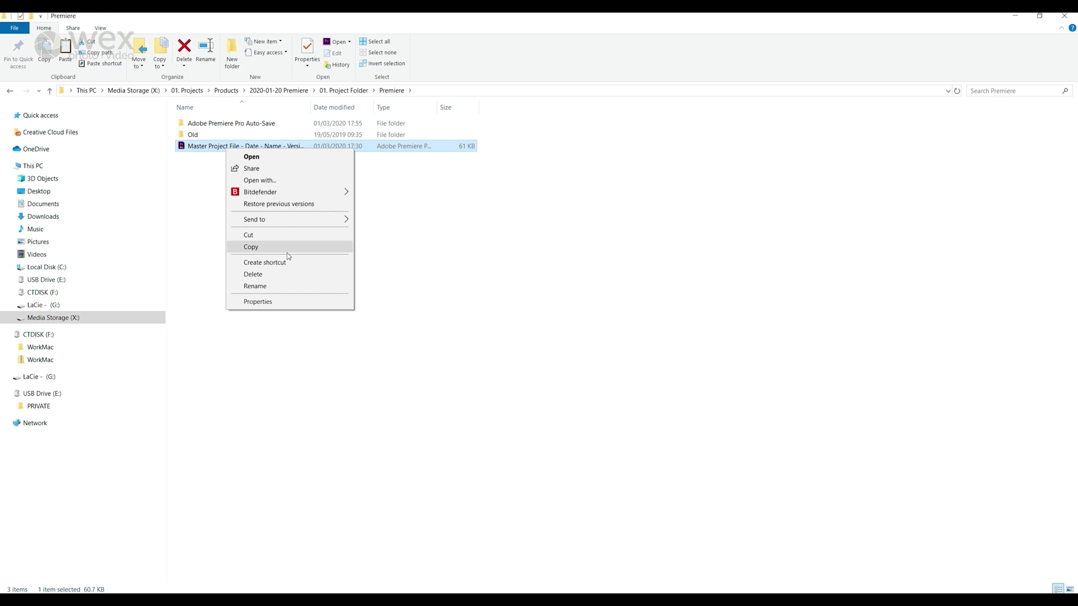
left_click(279, 288)
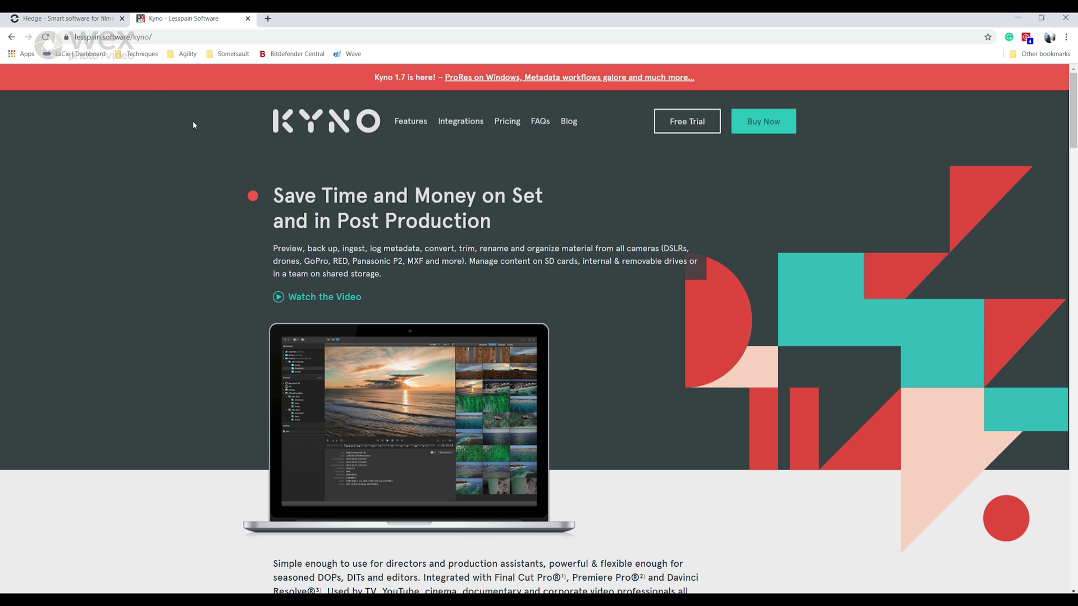
Step: Glance at the Hedge and Kyno pages, then scroll Hedge down to its media-backup features
left_click(82, 22)
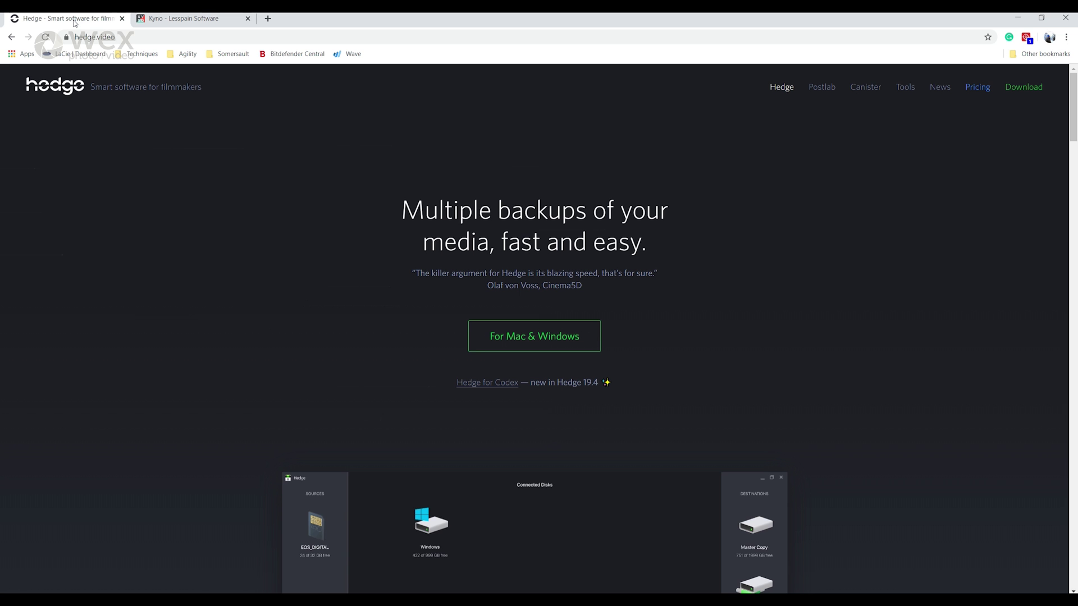
left_click(176, 20)
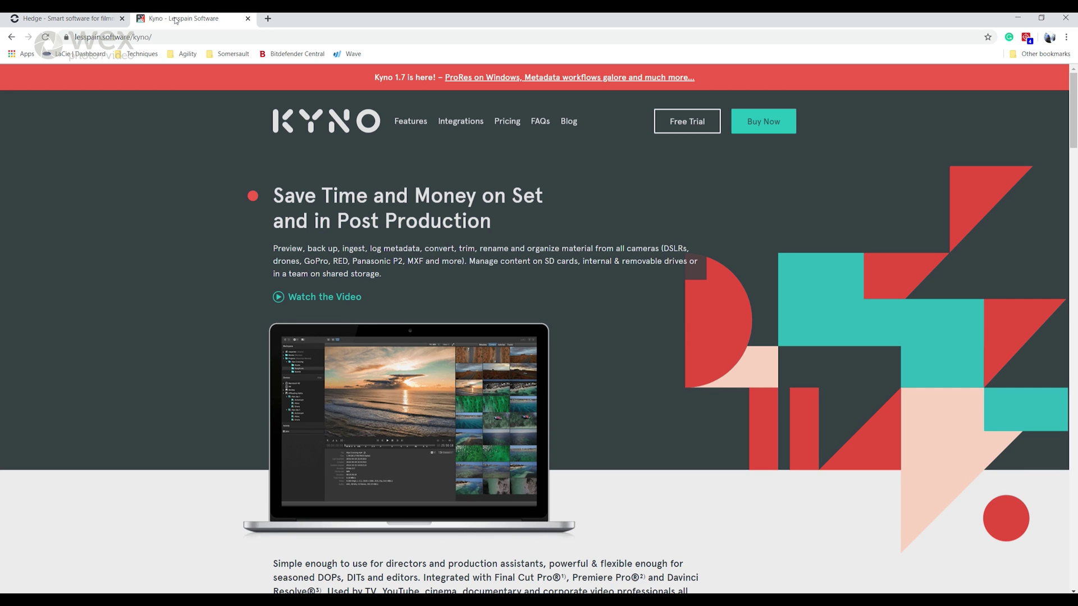
scroll(606, 472, "down", 5)
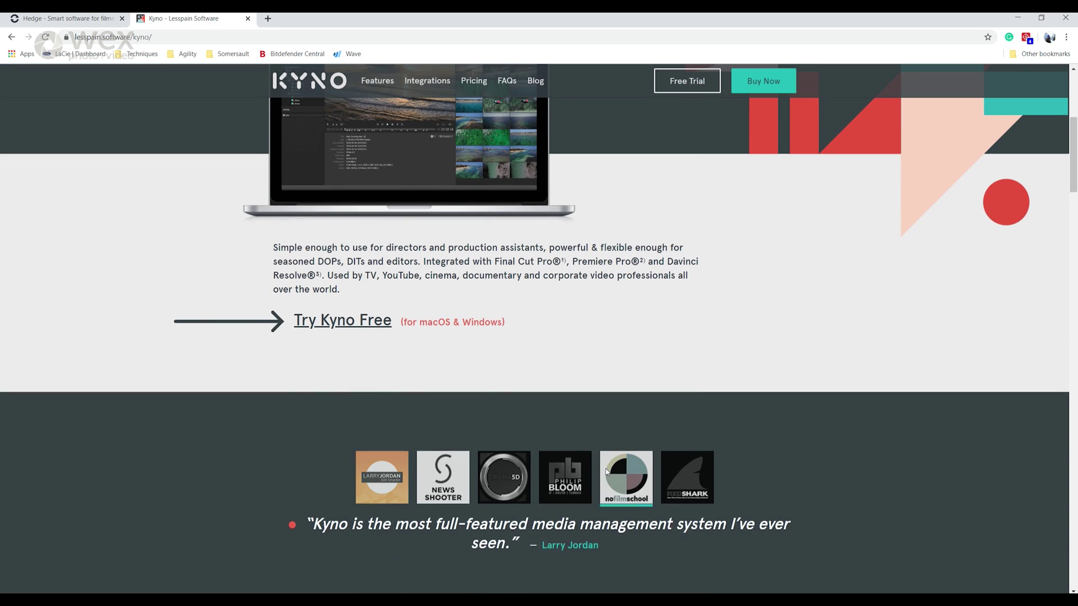
scroll(606, 471, "up", 5)
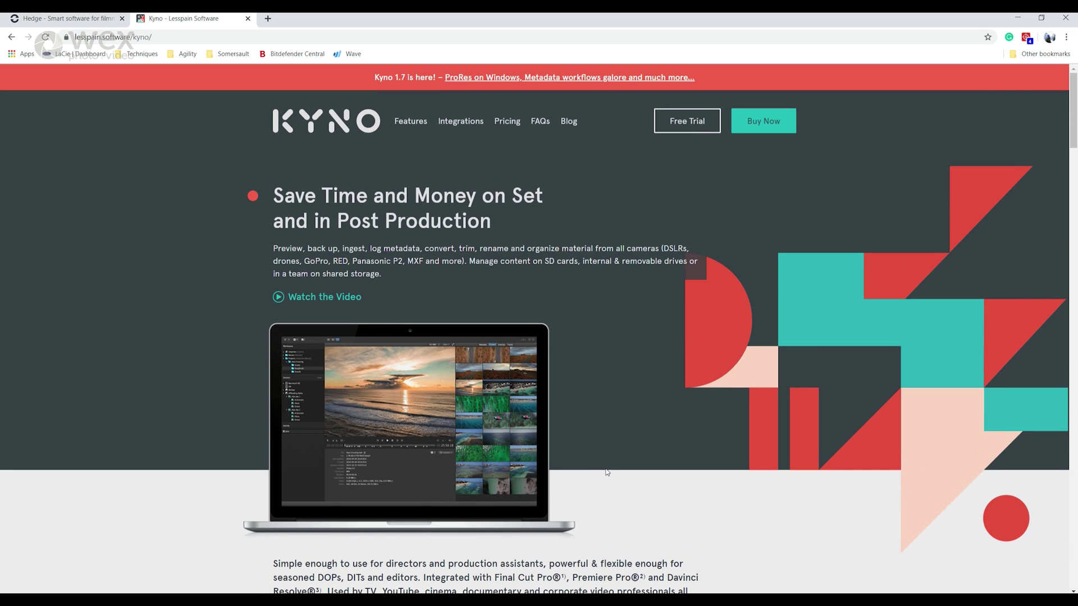
left_click(72, 18)
scroll(408, 304, "down", 2)
scroll(262, 314, "down", 5)
scroll(261, 317, "down", 6)
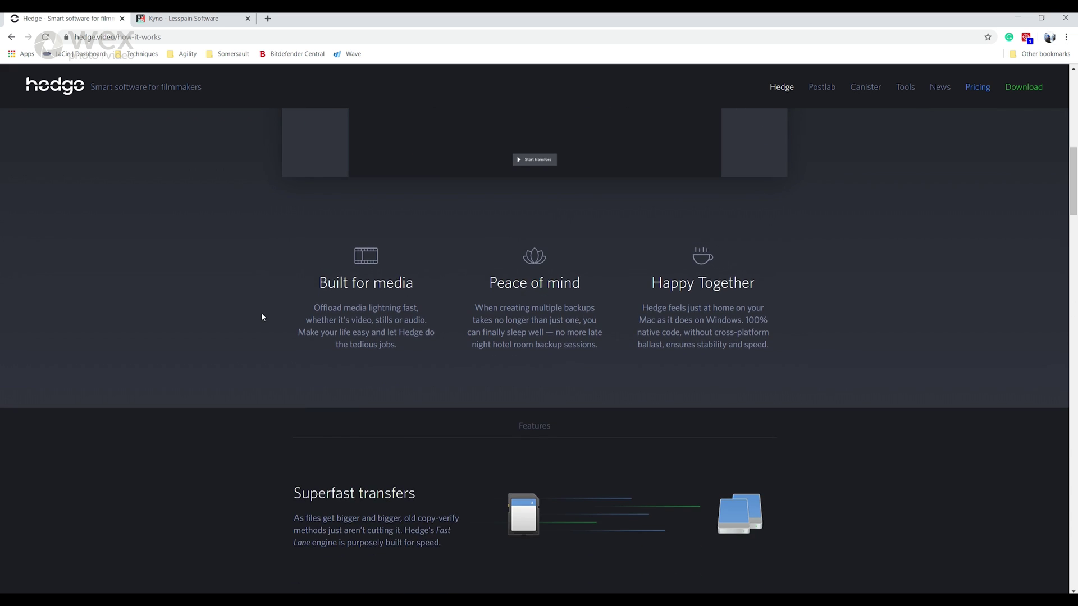
scroll(262, 317, "down", 3)
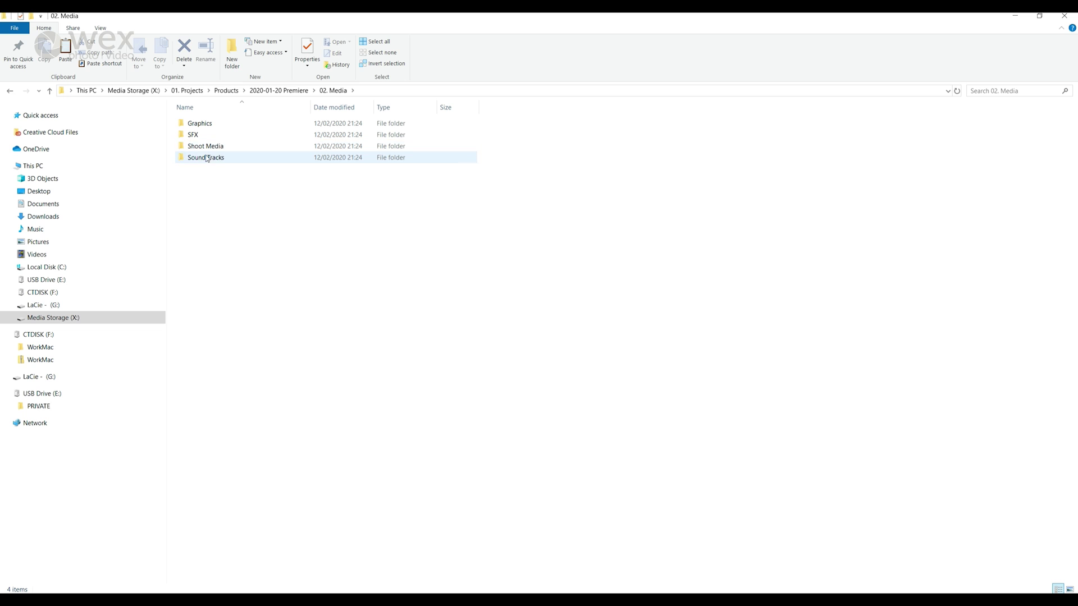
Step: Open Shoot Media and create a folder named 'Interview'
double_click(207, 145)
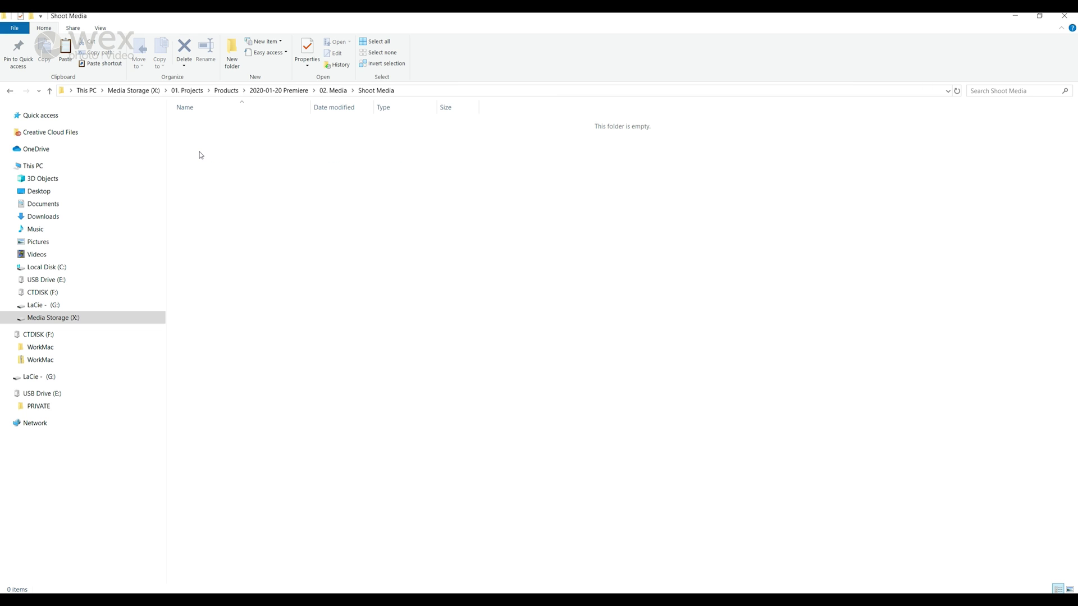
right_click(199, 152)
mouse_move(265, 303)
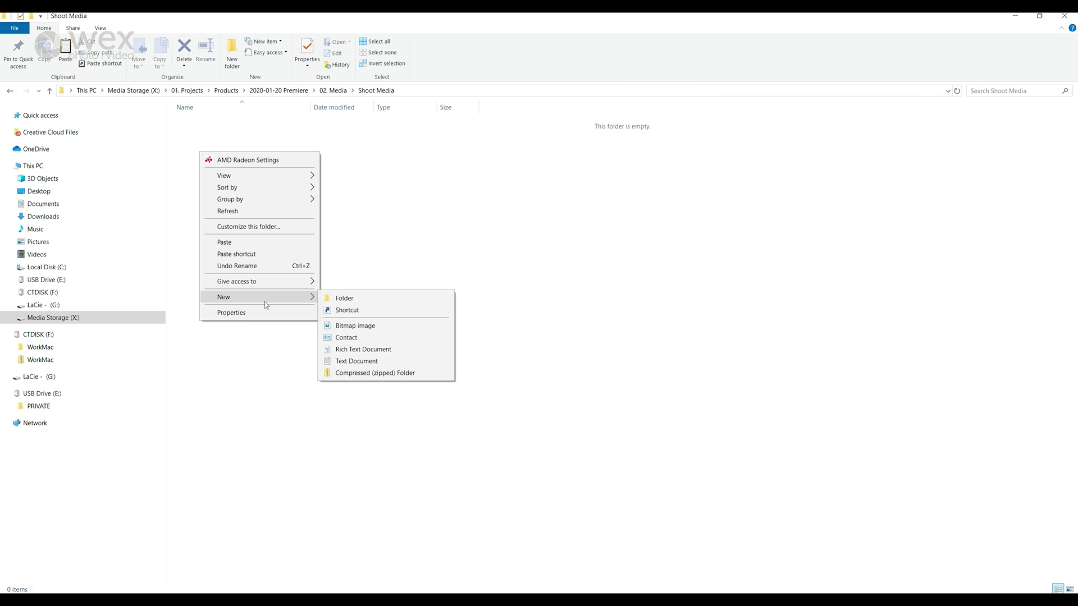
left_click(362, 301)
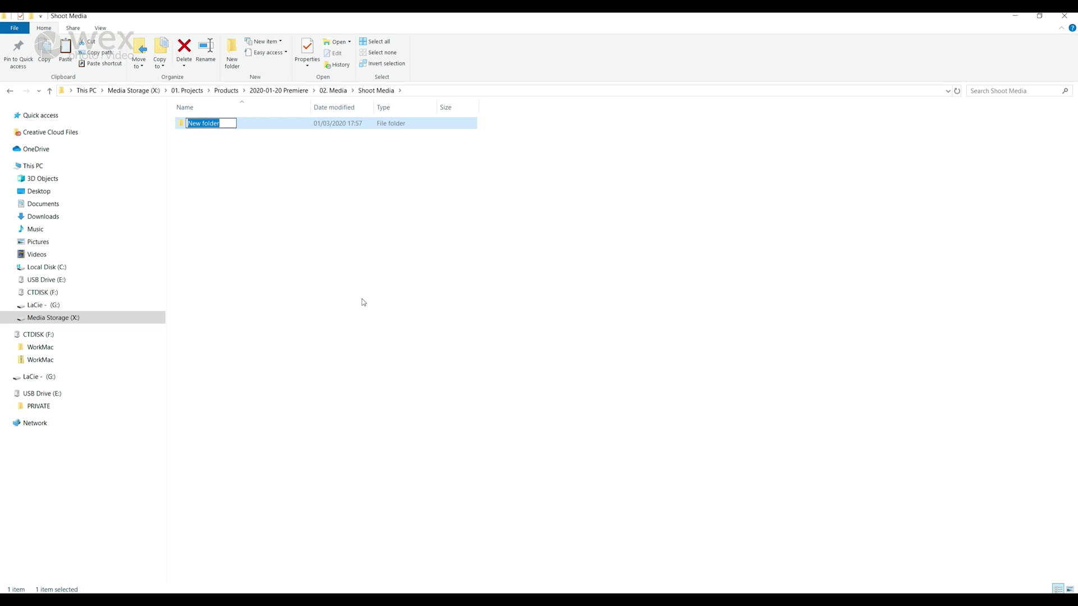
type("Interview")
key("Return")
Step: Add folders named 'B-Roll - Internal' and 'B-Roll - External'
right_click(291, 168)
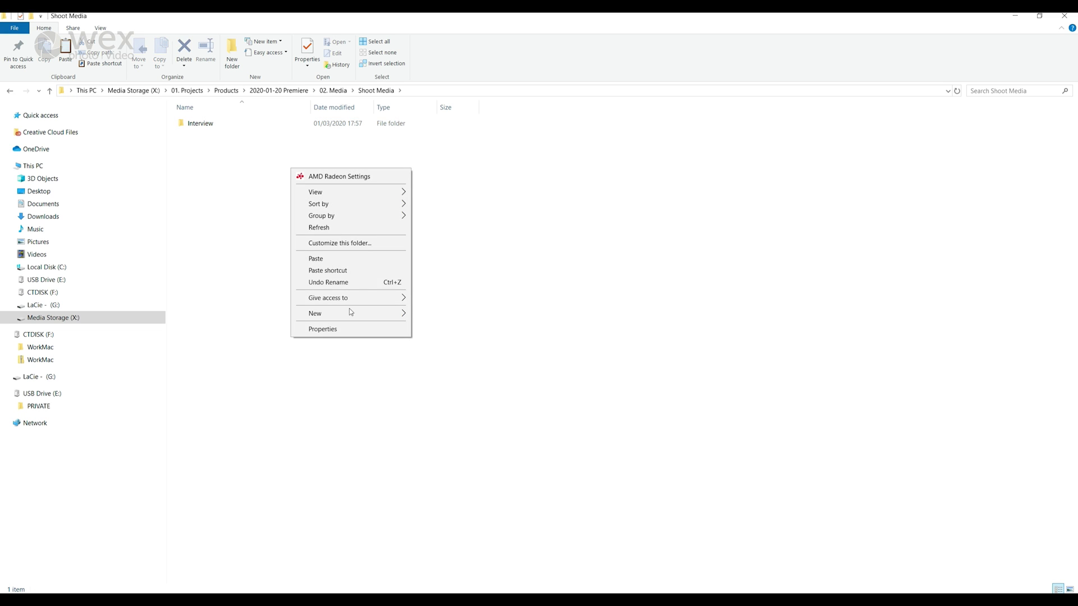
mouse_move(349, 314)
left_click(437, 312)
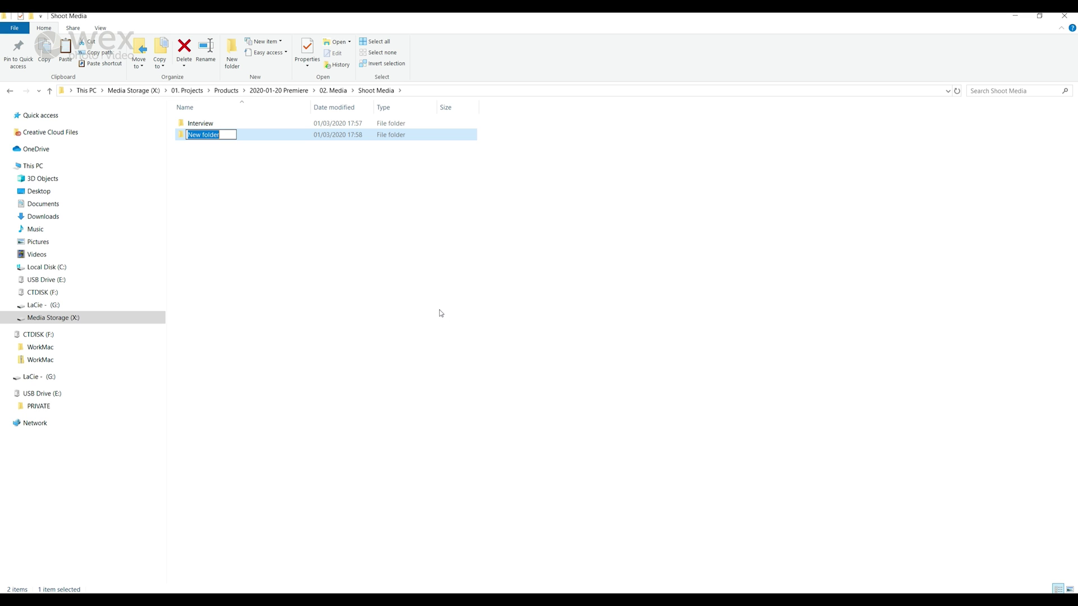
type("B-Roll - Internal")
key("Return")
right_click(260, 179)
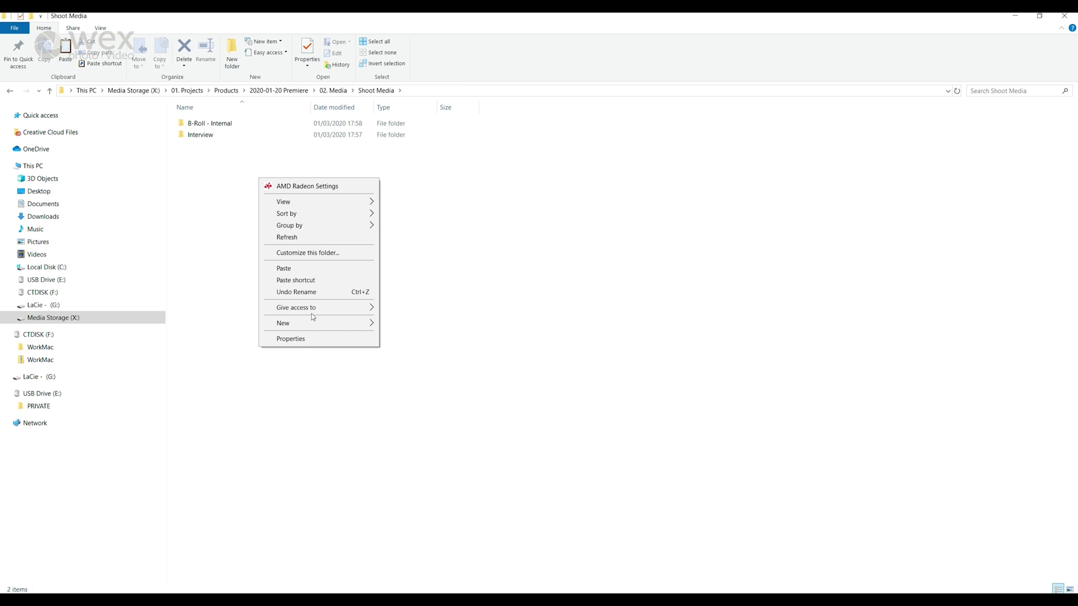
mouse_move(312, 323)
left_click(406, 325)
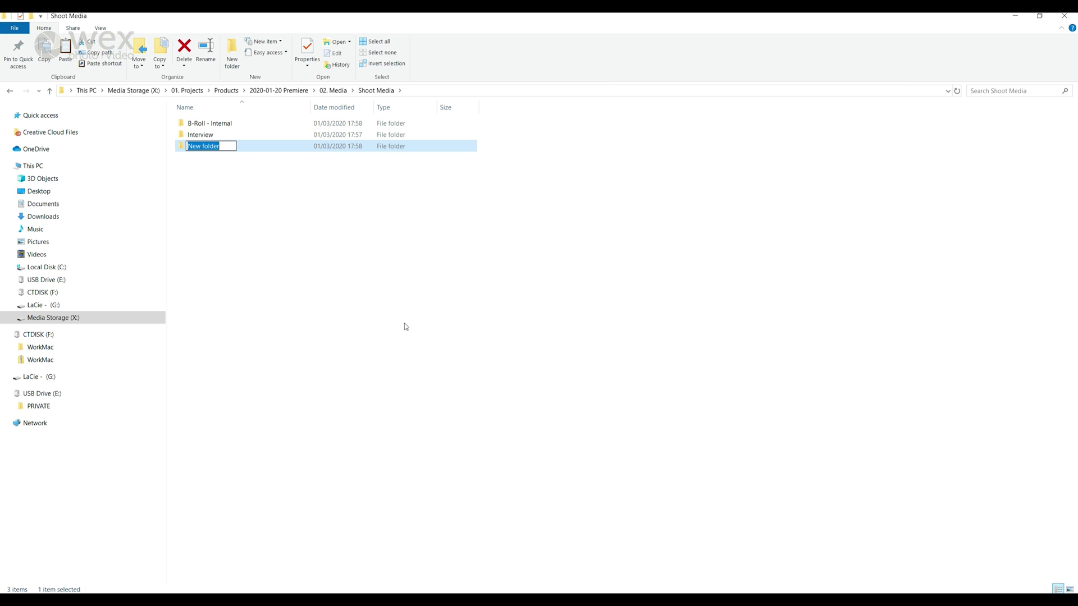
type("B-Roll - External")
key("Return")
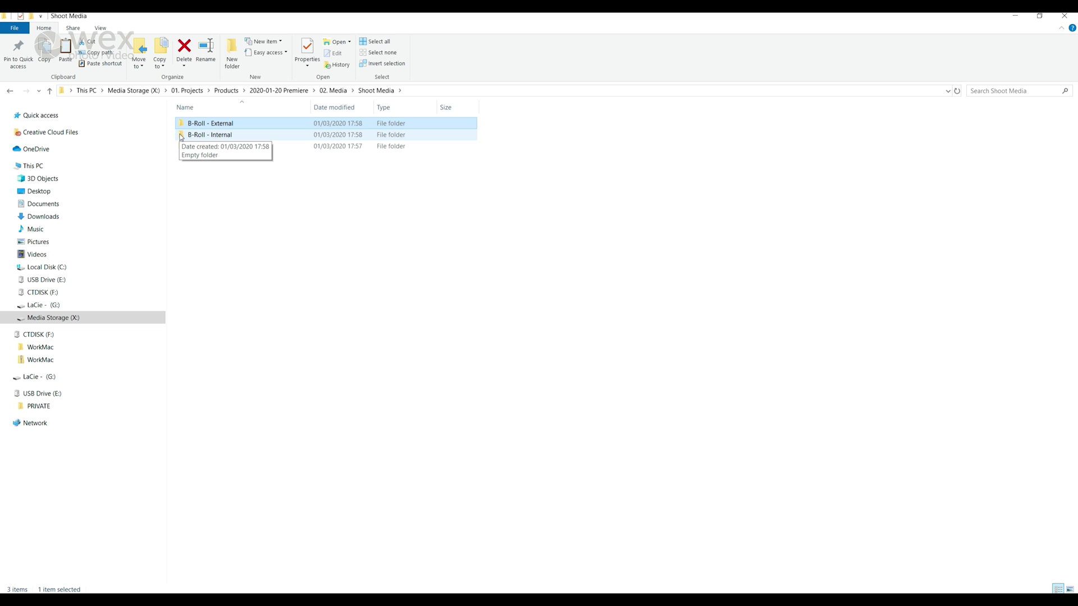
right_click(197, 167)
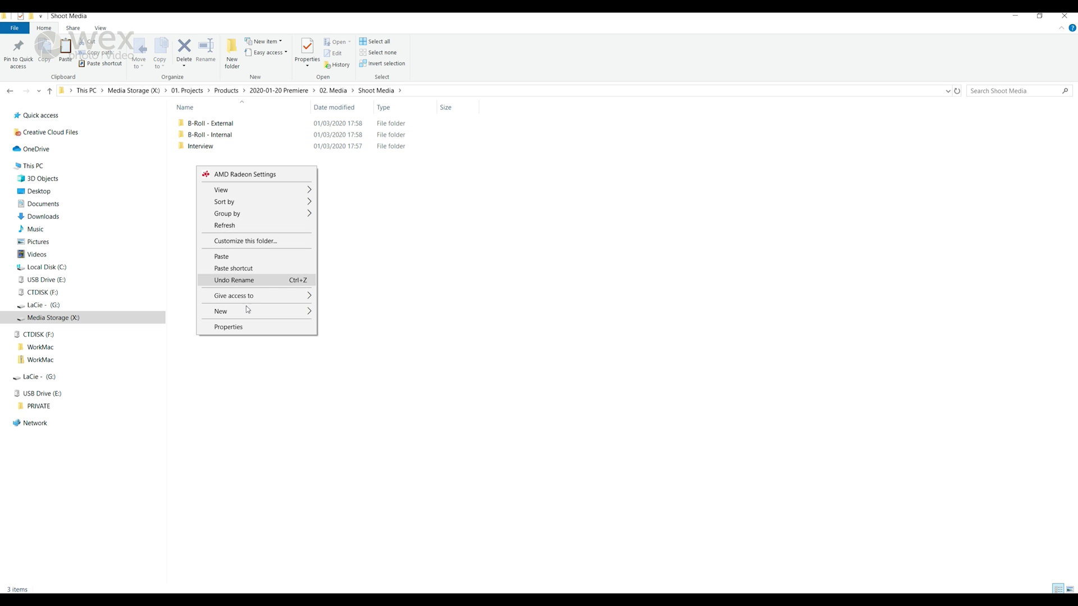
Step: Drag the four Shoot Media folders into Premiere's Shoot bin and dismiss the import error
mouse_move(269, 318)
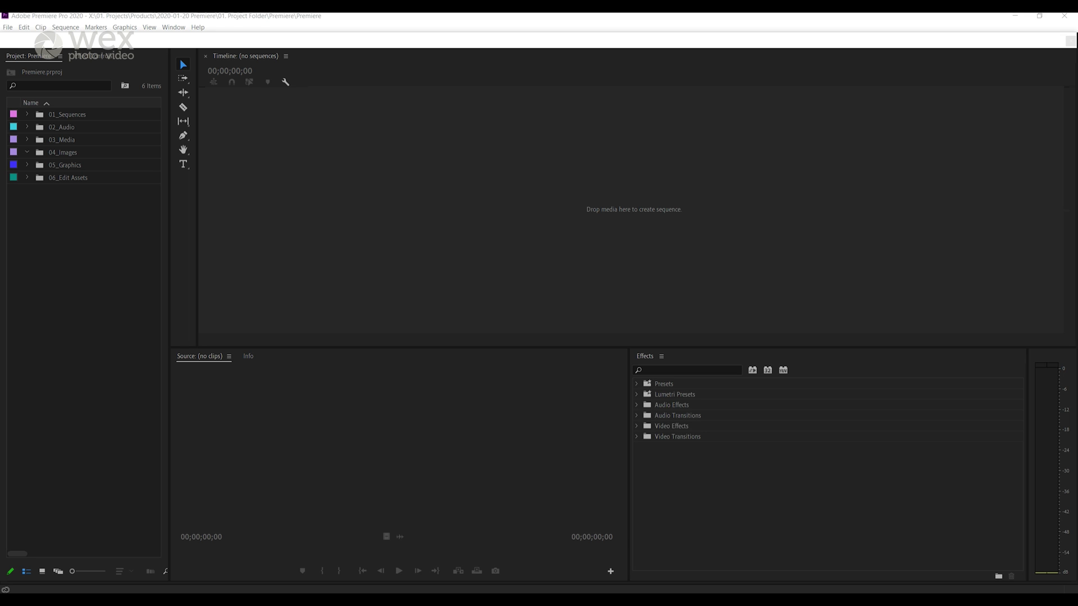
key("alt+Tab")
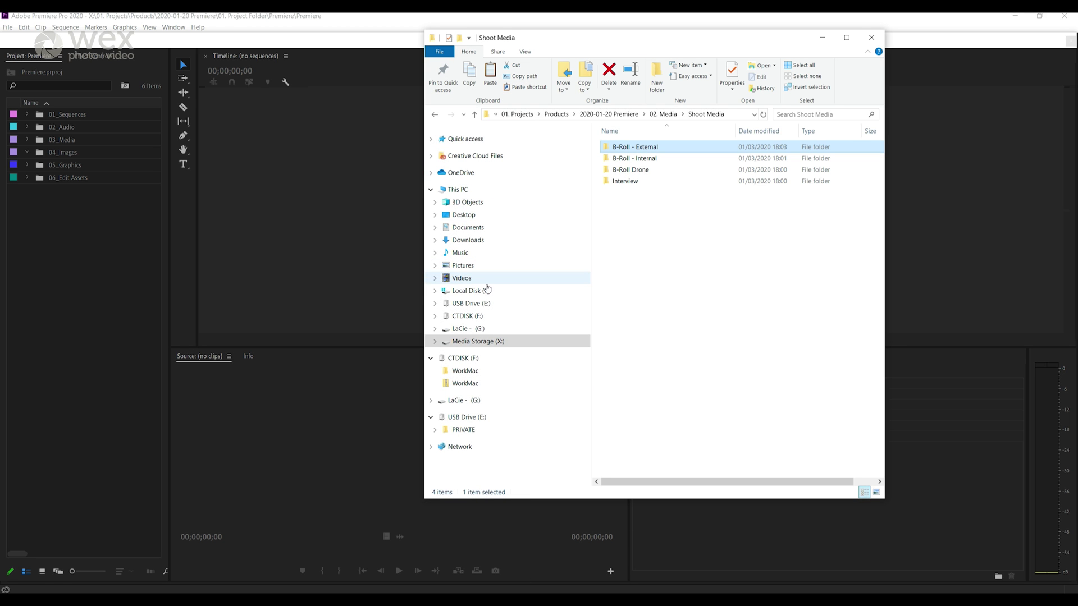
double_click(606, 148)
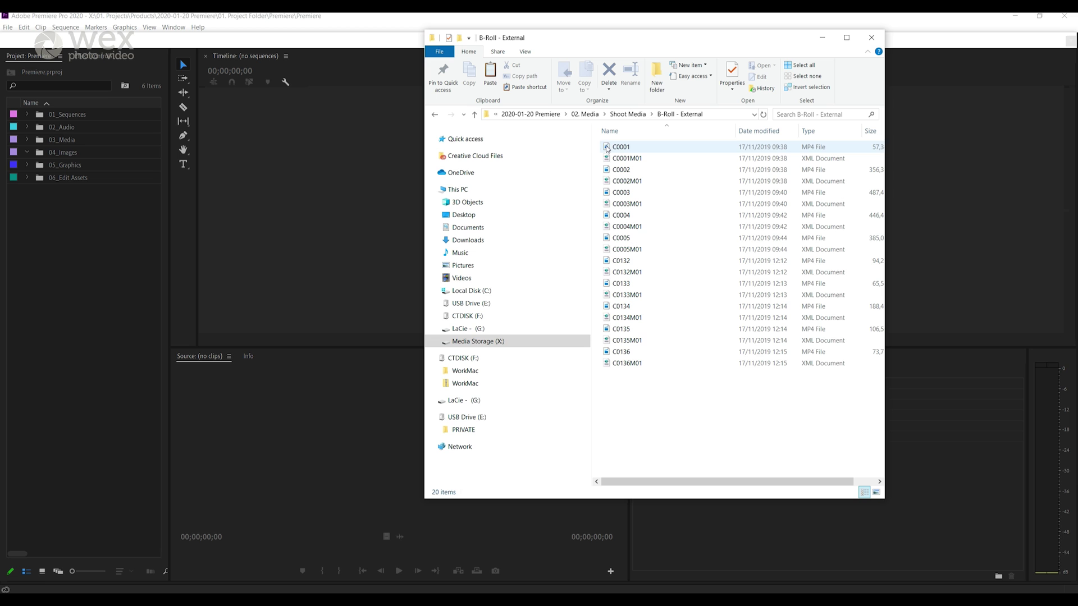
left_click(474, 114)
double_click(596, 157)
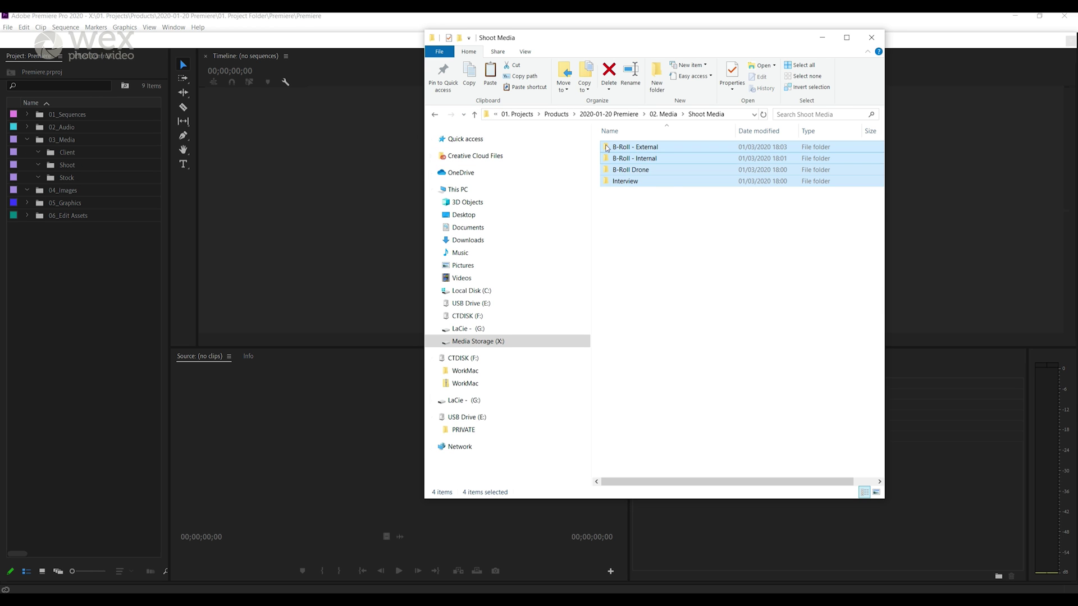
left_click_drag(606, 148, 94, 166)
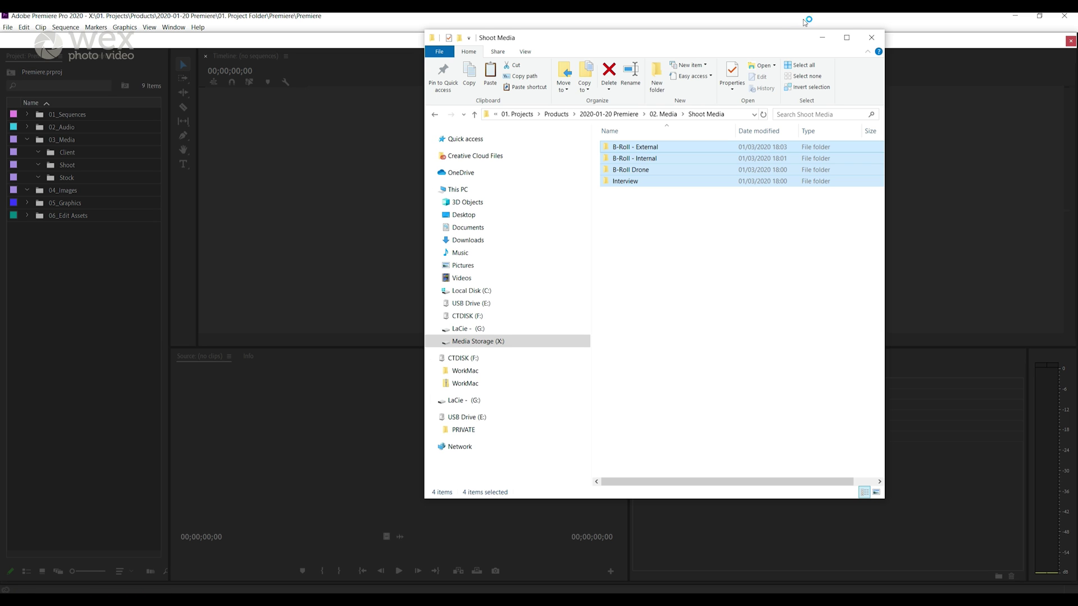
left_click(822, 38)
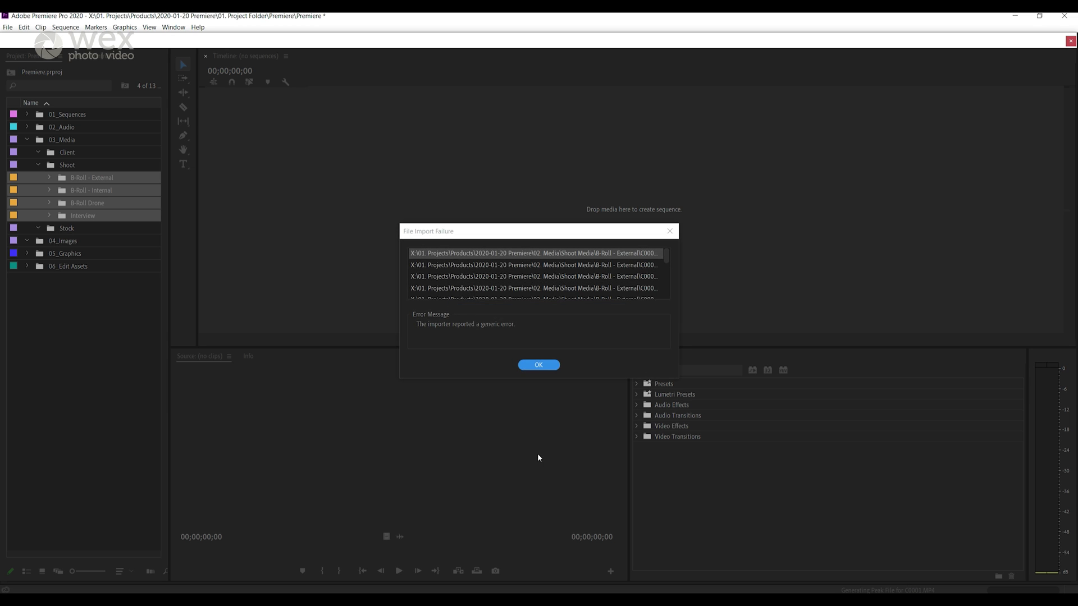
left_click(538, 364)
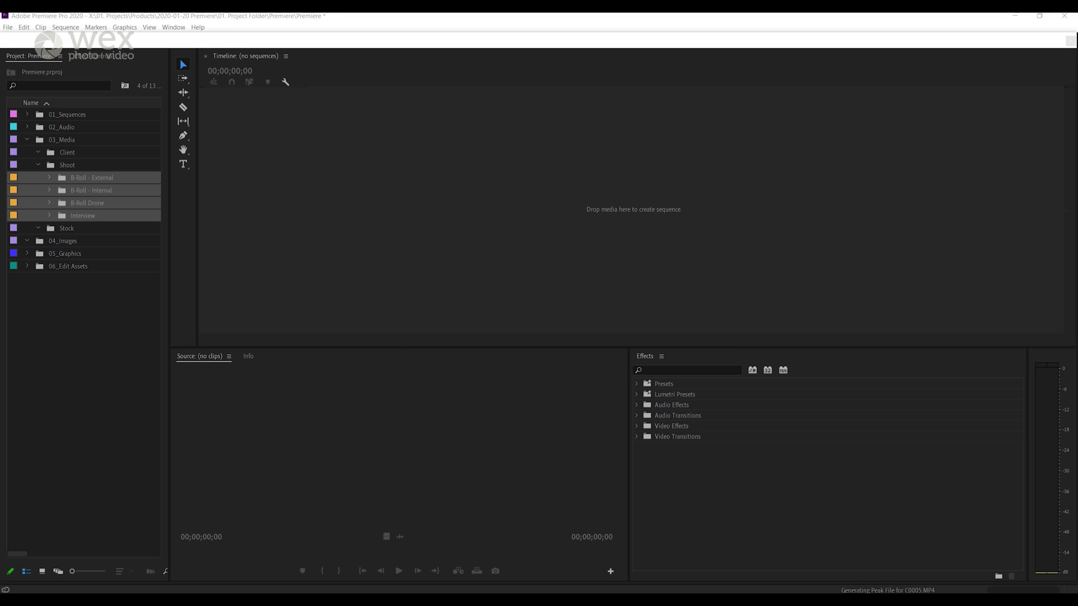
Step: Expand the B-Roll - External, B-Roll - Internal and Interview bins to view the imported clips
left_click(49, 177)
left_click(49, 177)
left_click(50, 190)
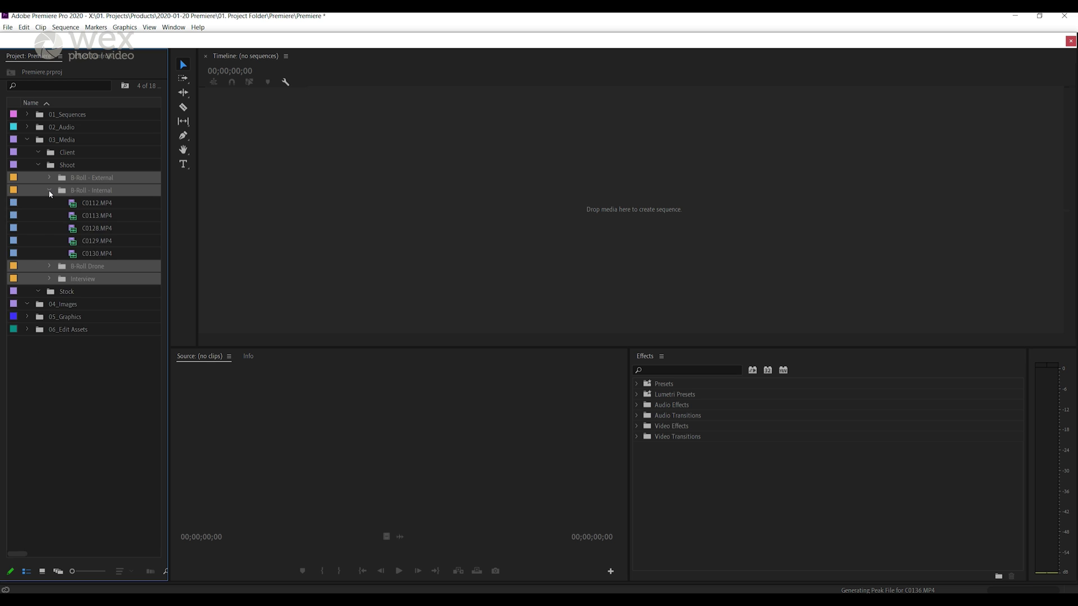
left_click(50, 190)
left_click(50, 191)
left_click(49, 190)
left_click(79, 165)
left_click(49, 177)
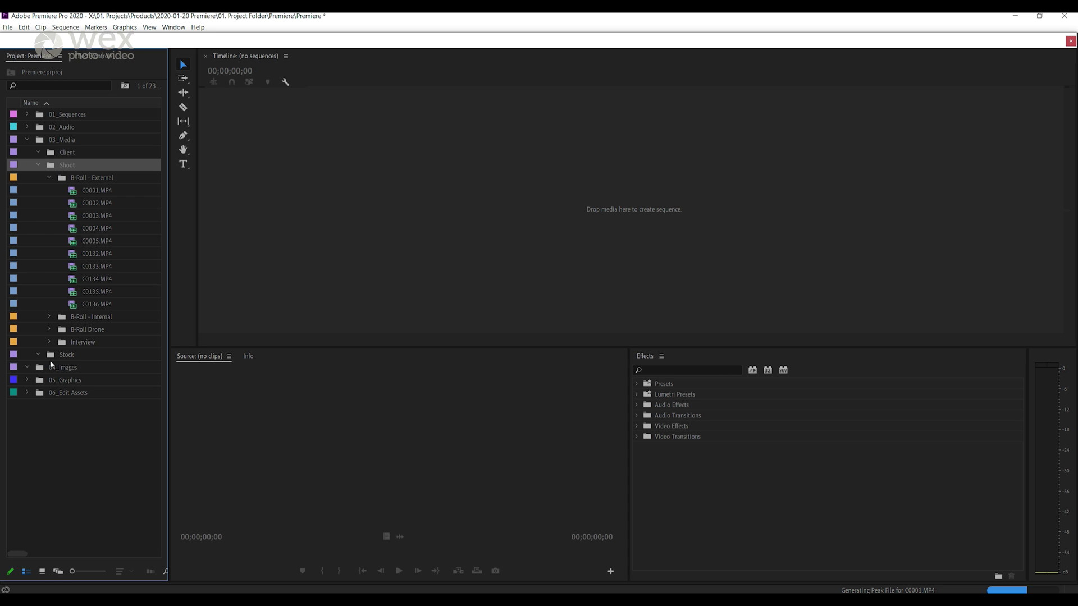
left_click(49, 342)
Step: Change the label of the Interview clip C0001.MP4 to Magenta
right_click(78, 360)
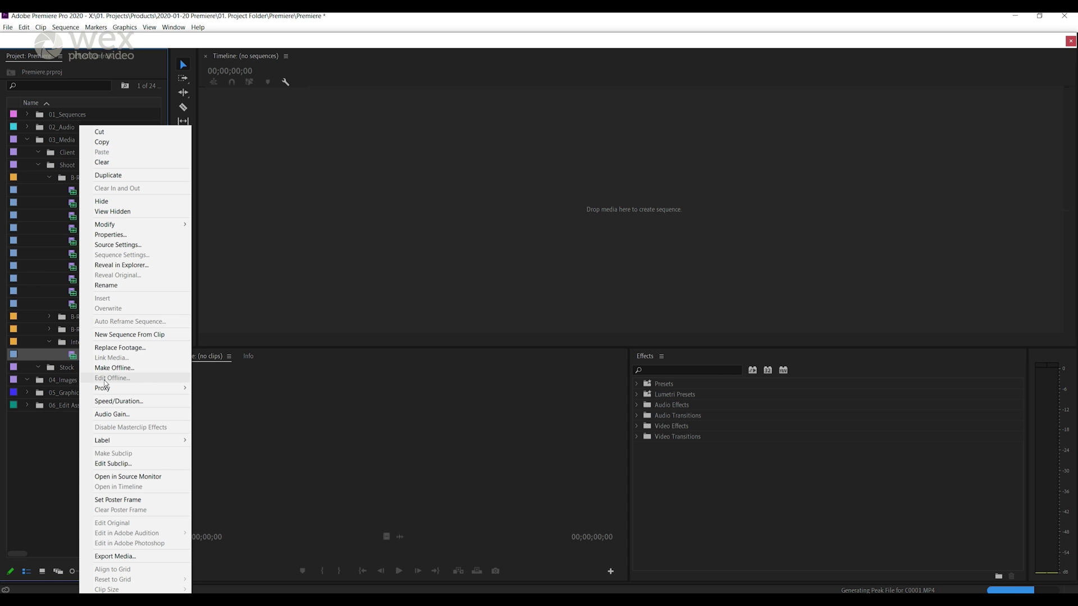
mouse_move(150, 444)
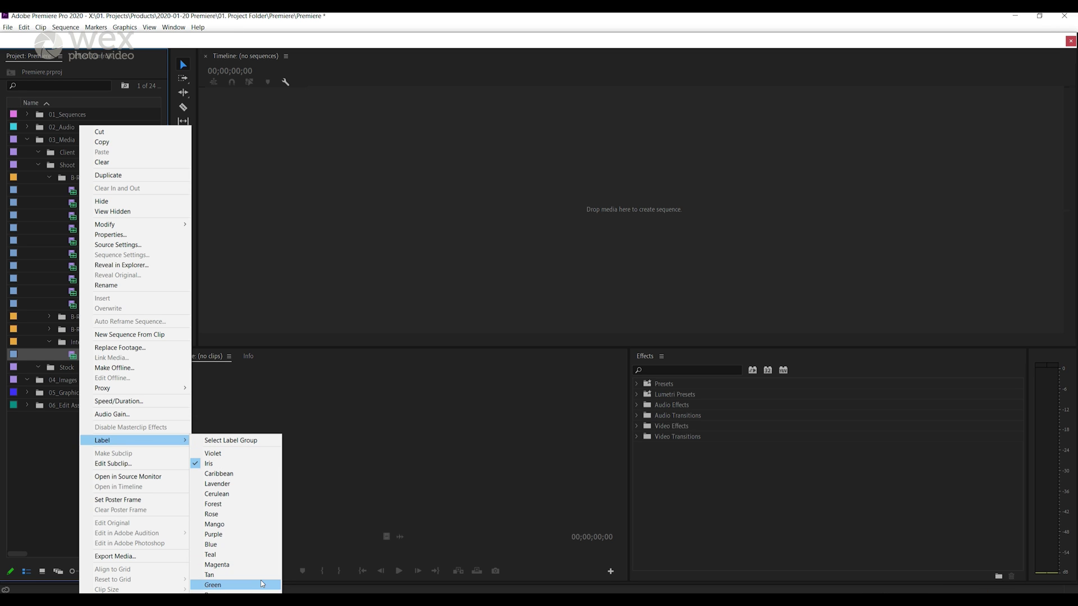
left_click(247, 567)
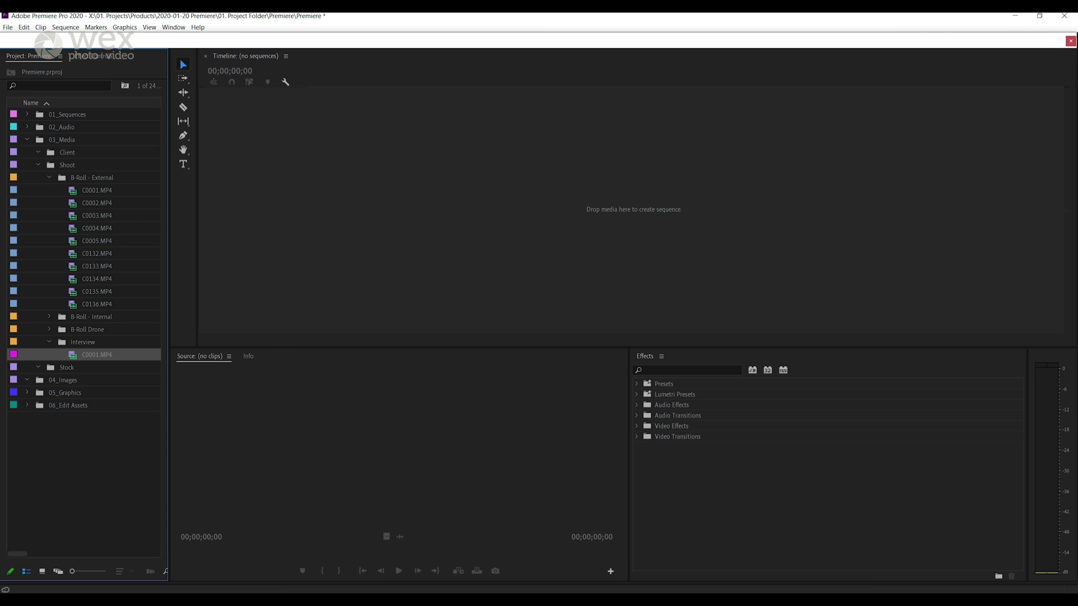